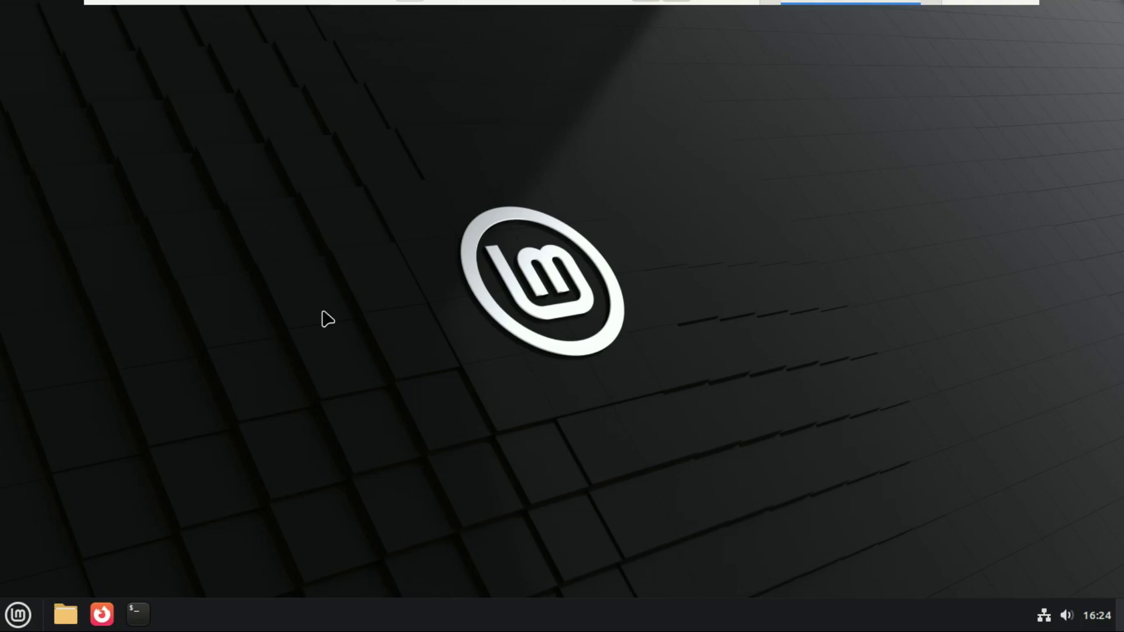
Open a terminal, enlarge it and run neofetch
{"action": "key", "text": "ctrl+alt+t"}
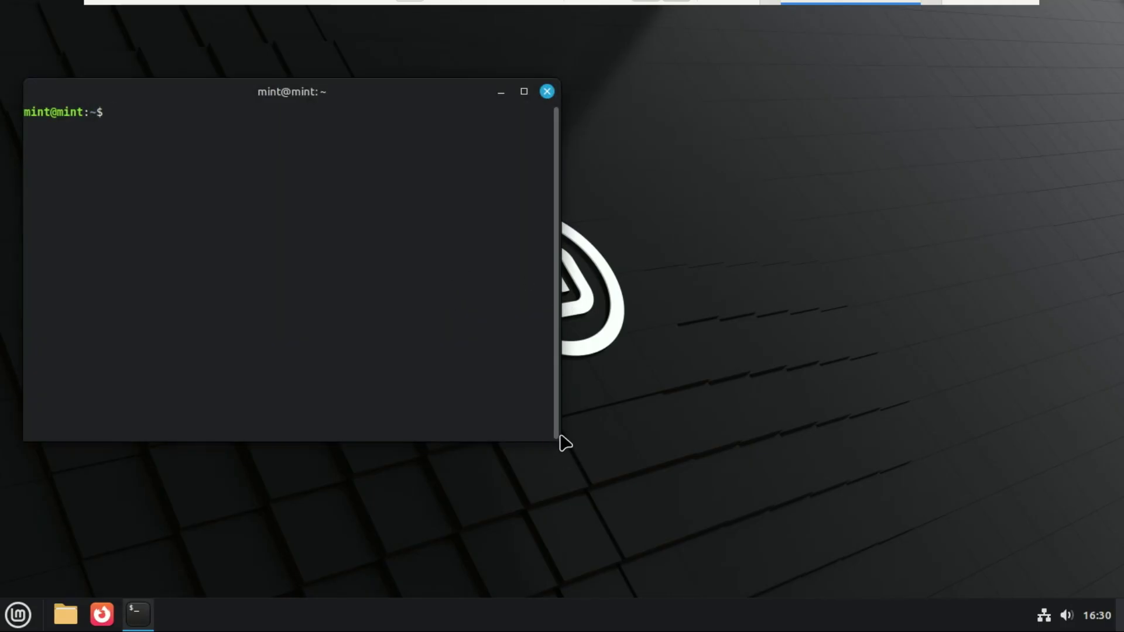
{"action": "left_click_drag", "start_coordinate": [557, 440], "coordinate": [864, 511]}
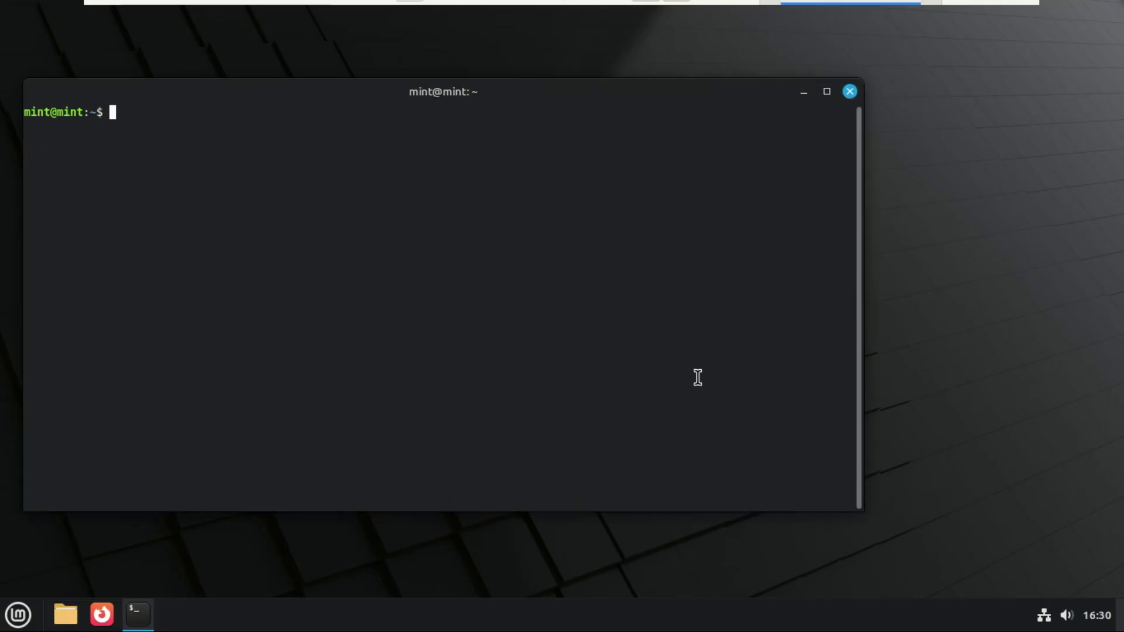
{"action": "type", "text": "neofetch"}
{"action": "key", "text": "Return"}
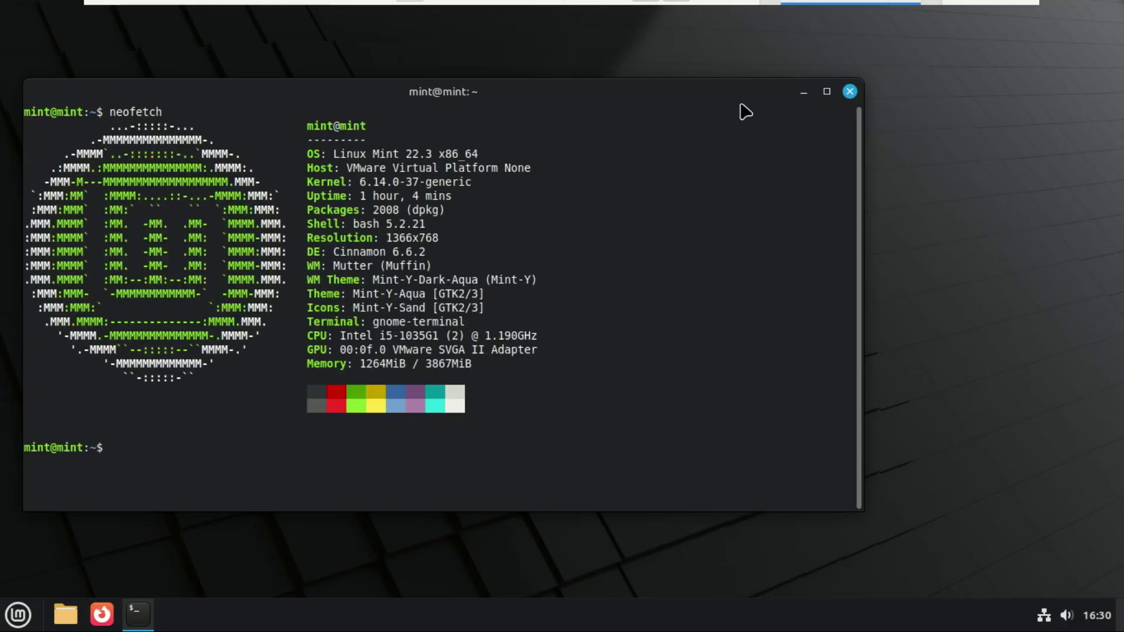
Maximize the terminal and highlight the Linux Mint 22.3 OS line and the Cinnamon 6.6.2 DE line
{"action": "left_click_drag", "start_coordinate": [739, 103], "coordinate": [791, 96]}
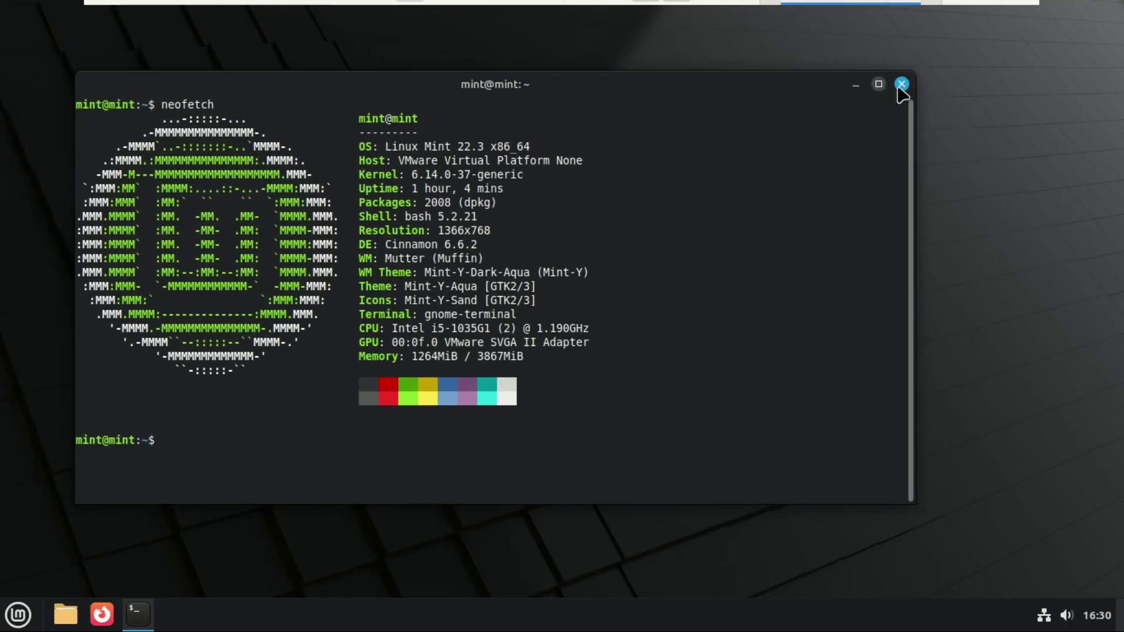
{"action": "left_click", "coordinate": [878, 84]}
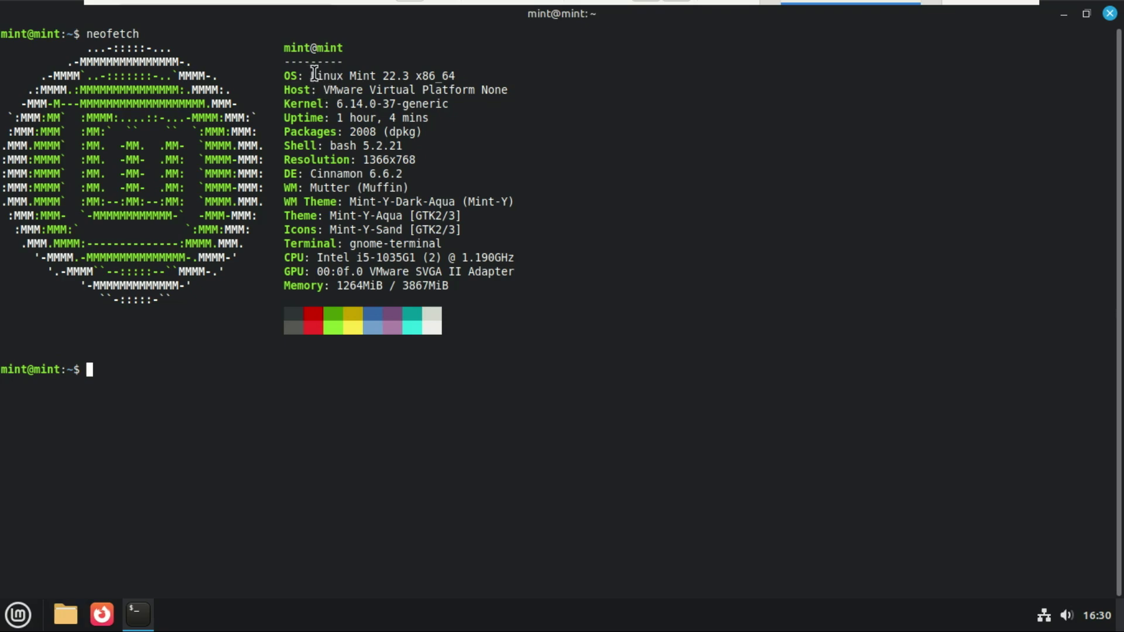
{"action": "left_click_drag", "start_coordinate": [314, 73], "coordinate": [425, 71]}
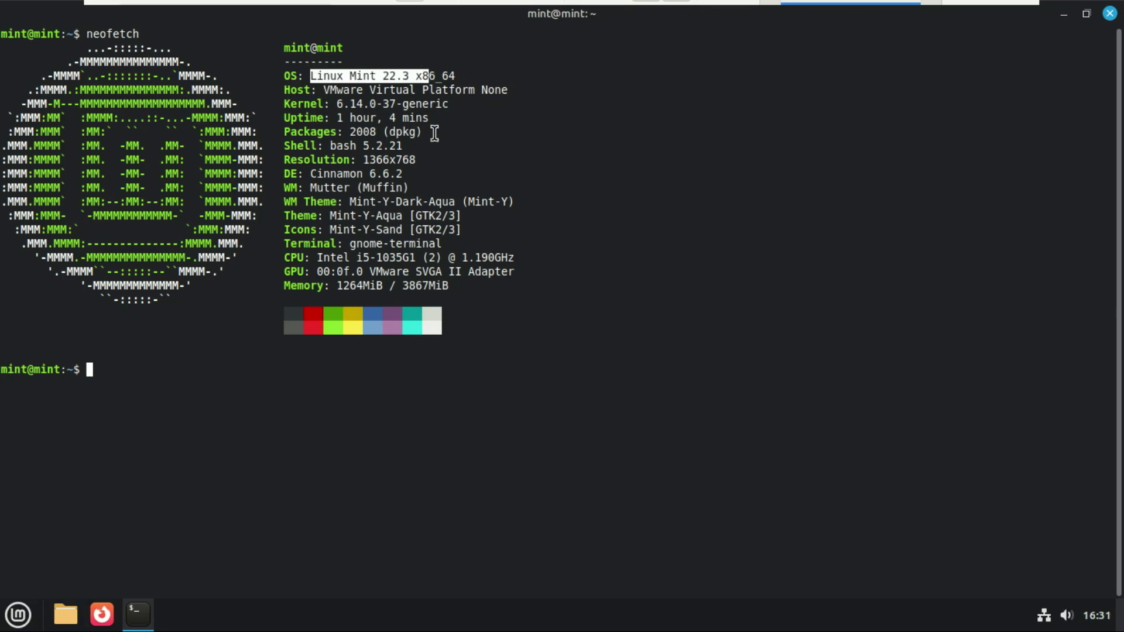
{"action": "left_click_drag", "start_coordinate": [311, 173], "coordinate": [413, 177]}
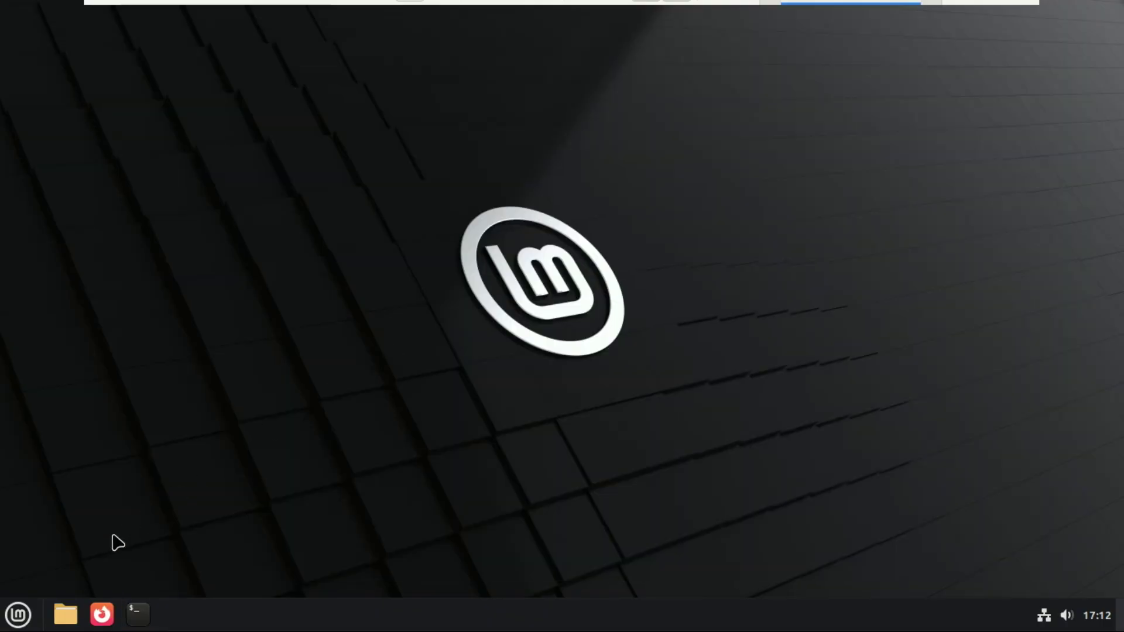
Open the application menu and browse its categories, including Administration
{"action": "left_click", "coordinate": [22, 614]}
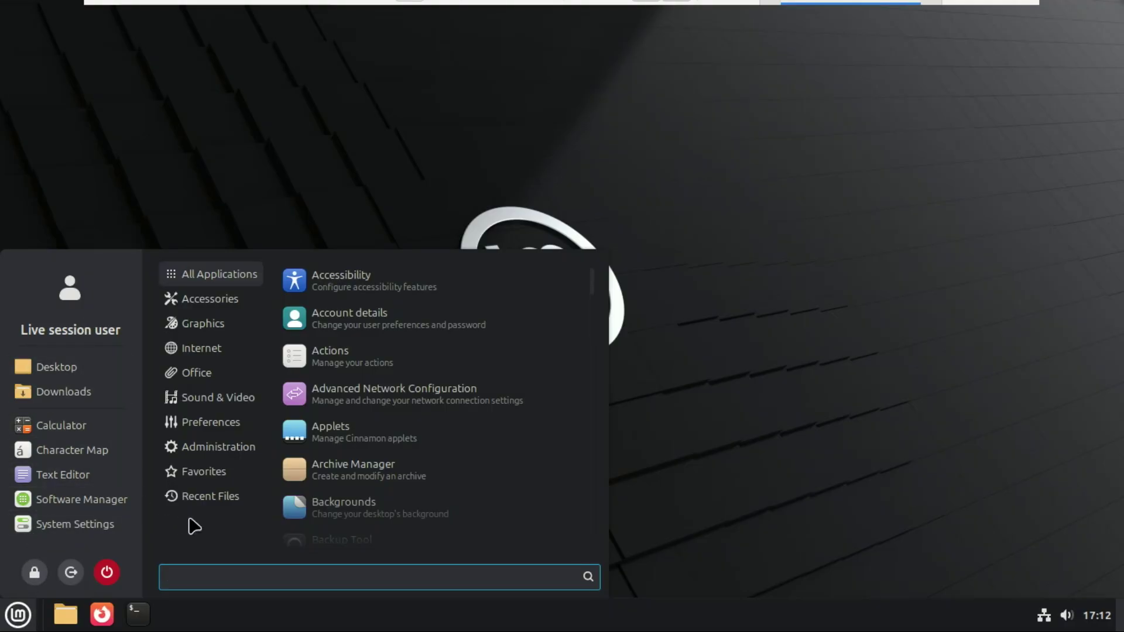
{"action": "mouse_move", "coordinate": [203, 340]}
{"action": "mouse_move", "coordinate": [221, 282]}
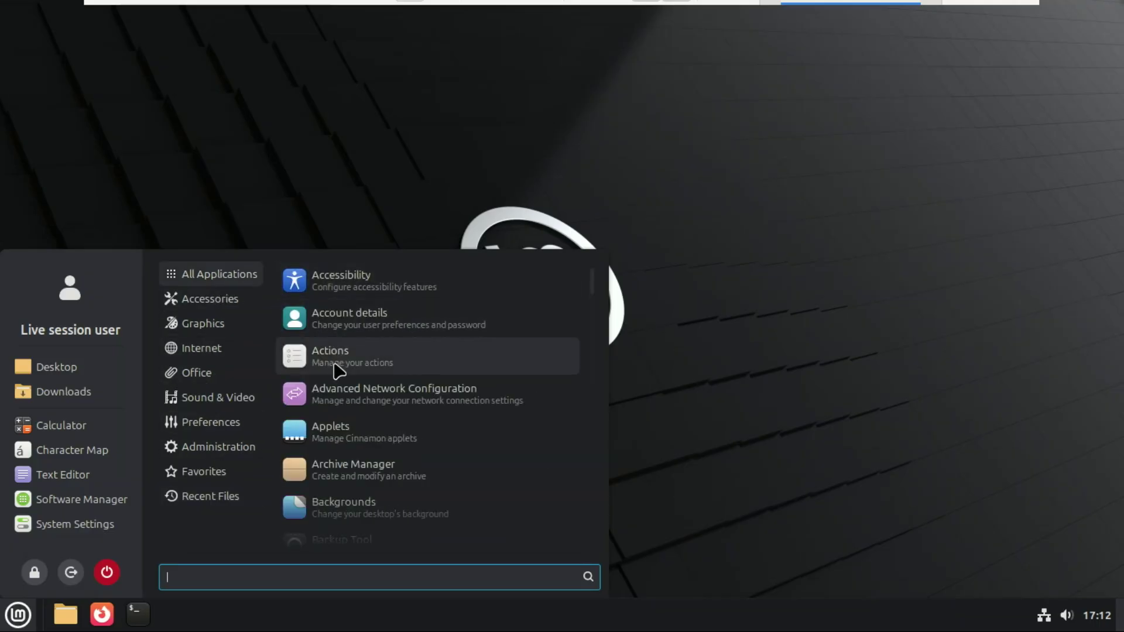
{"action": "left_click_drag", "start_coordinate": [593, 288], "coordinate": [582, 543]}
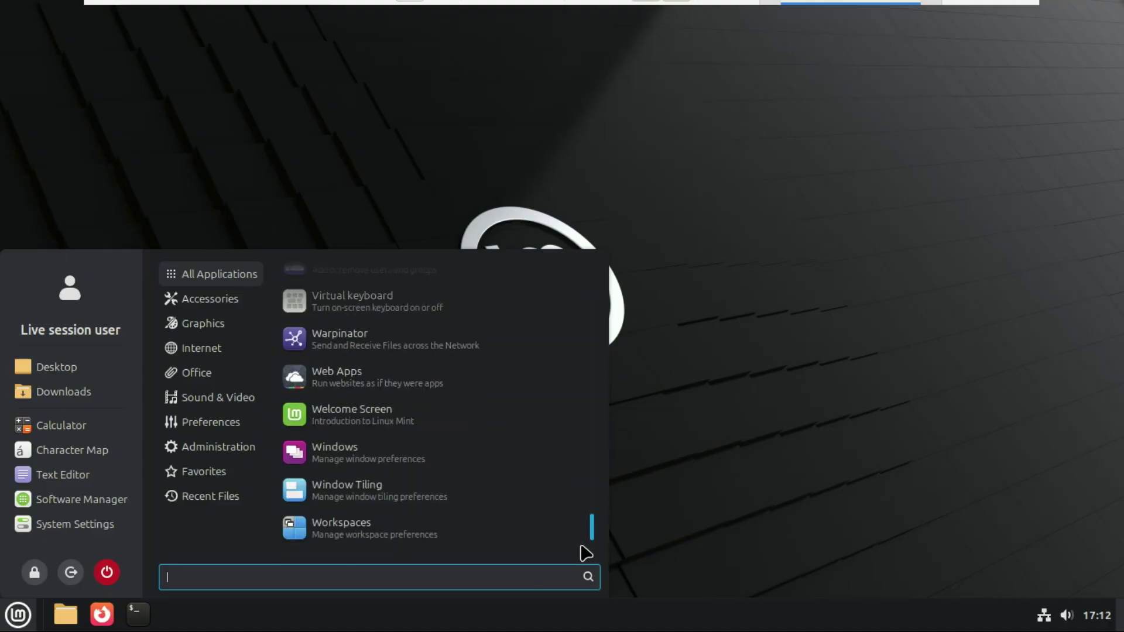
{"action": "scroll", "coordinate": [583, 553], "scroll_direction": "up", "scroll_amount": 10}
{"action": "left_click", "coordinate": [205, 447]}
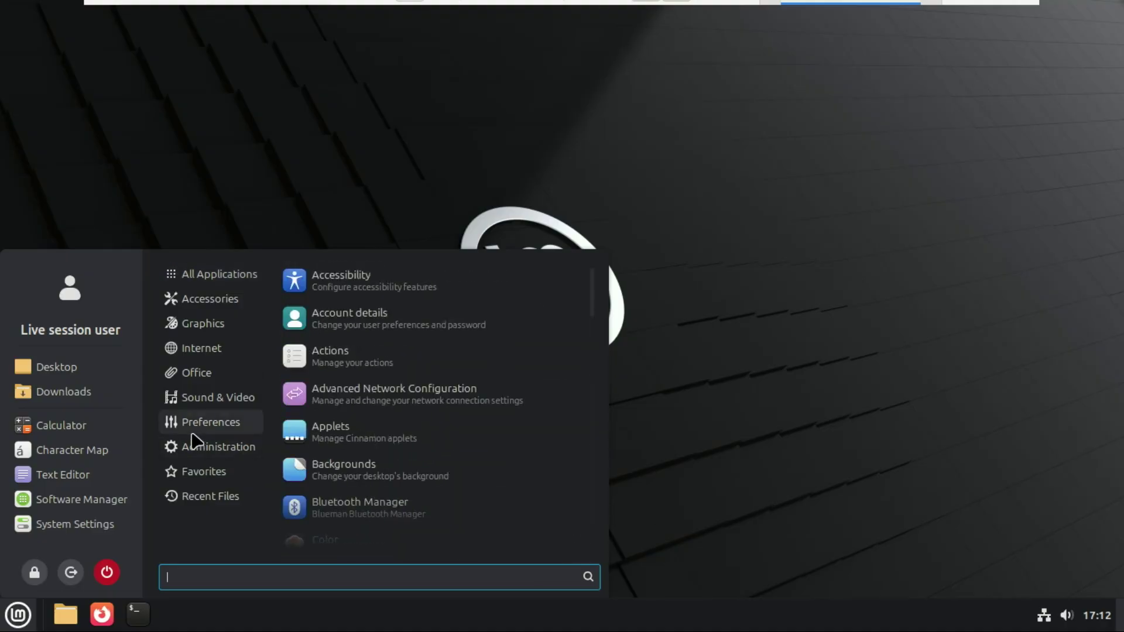
{"action": "mouse_move", "coordinate": [202, 504]}
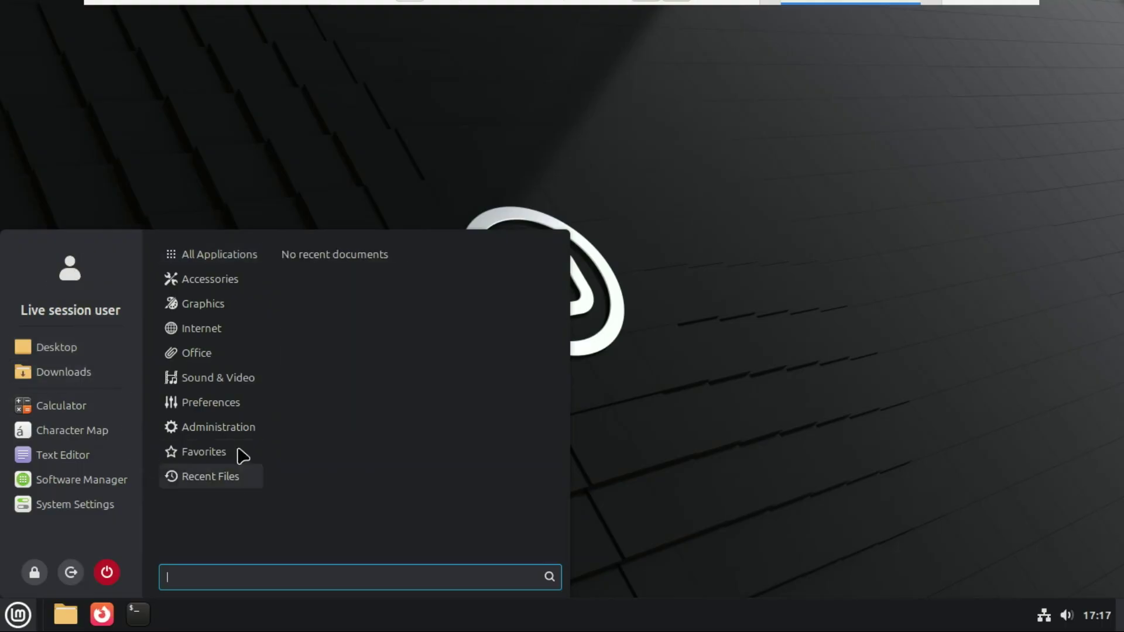
Make the menu taller and wider, then search it for 'user'
{"action": "mouse_move", "coordinate": [239, 276]}
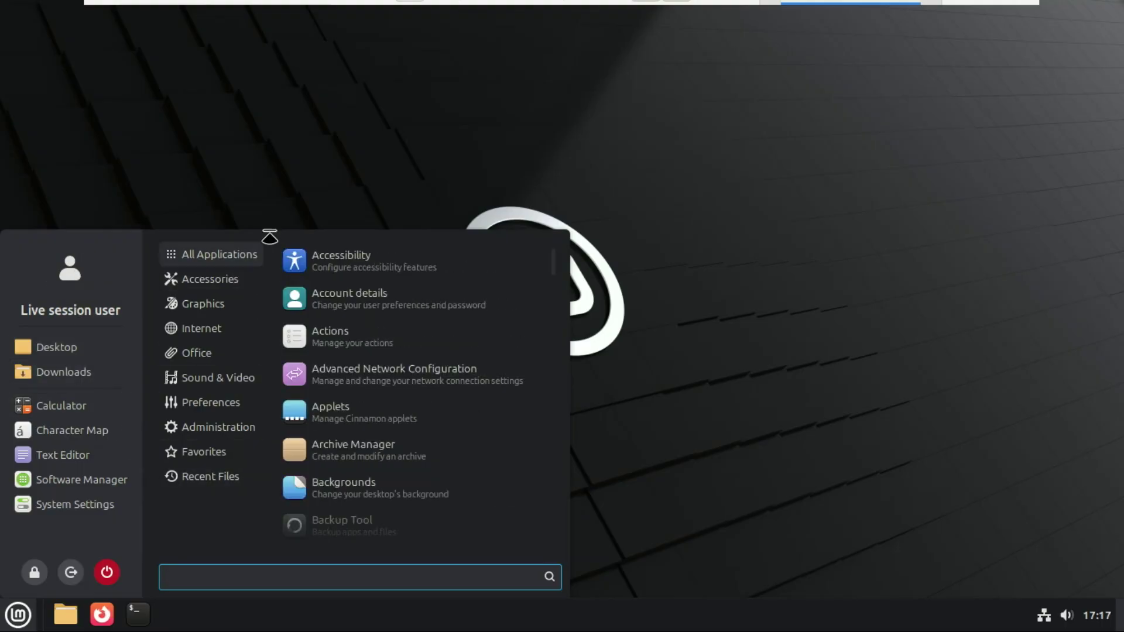
{"action": "left_click_drag", "start_coordinate": [269, 237], "coordinate": [296, 250]}
{"action": "left_click_drag", "start_coordinate": [563, 384], "coordinate": [530, 426]}
{"action": "type", "text": "user"}
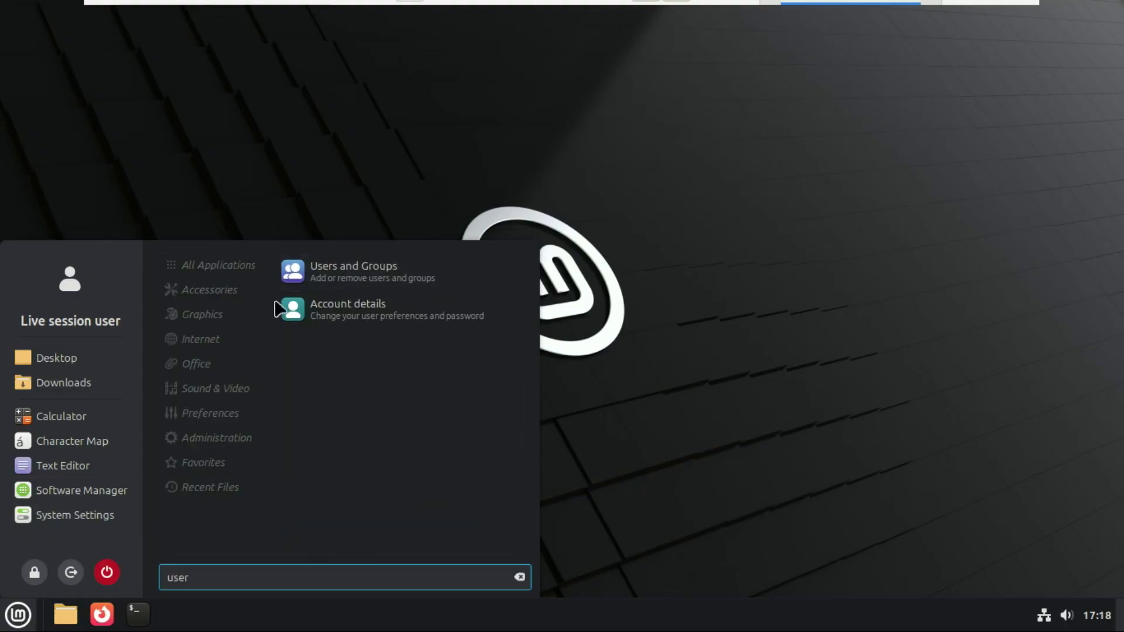
Give the Live session user a soccer ball account picture, close Users and Groups, and reopen the menu
{"action": "left_click", "coordinate": [352, 282]}
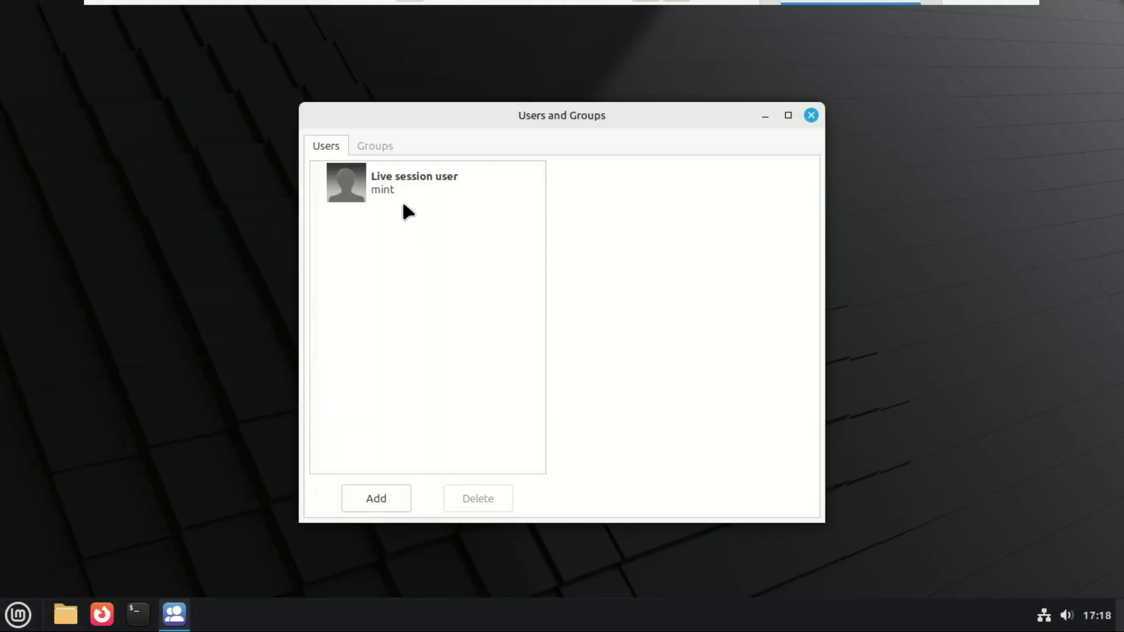
{"action": "left_click", "coordinate": [398, 183]}
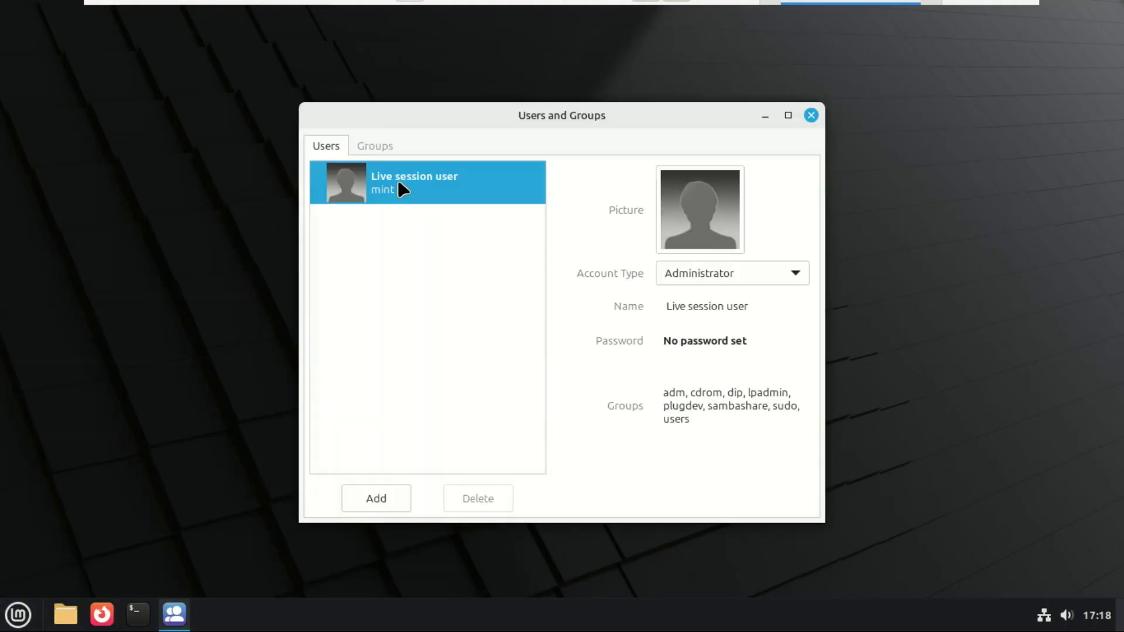
{"action": "left_click", "coordinate": [703, 219]}
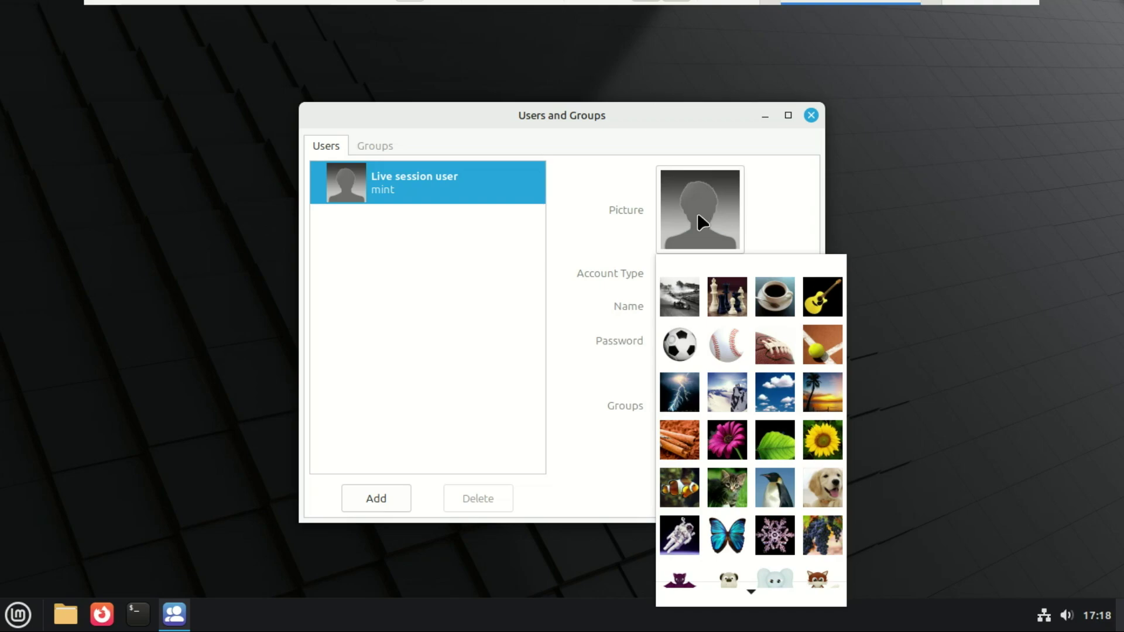
{"action": "left_click", "coordinate": [677, 349]}
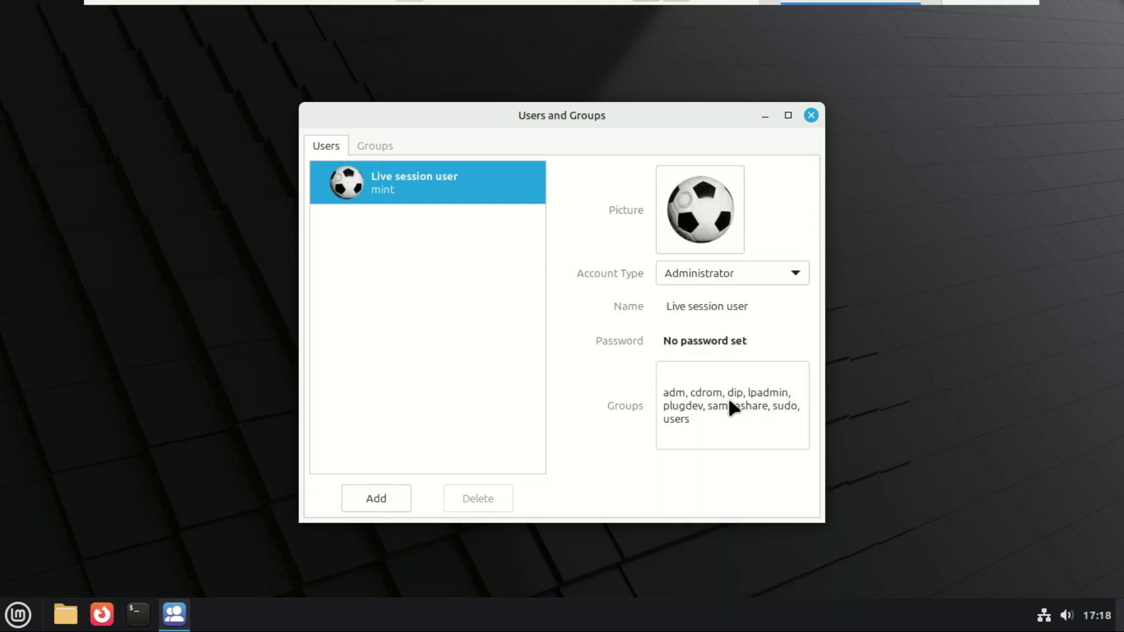
{"action": "left_click", "coordinate": [811, 115]}
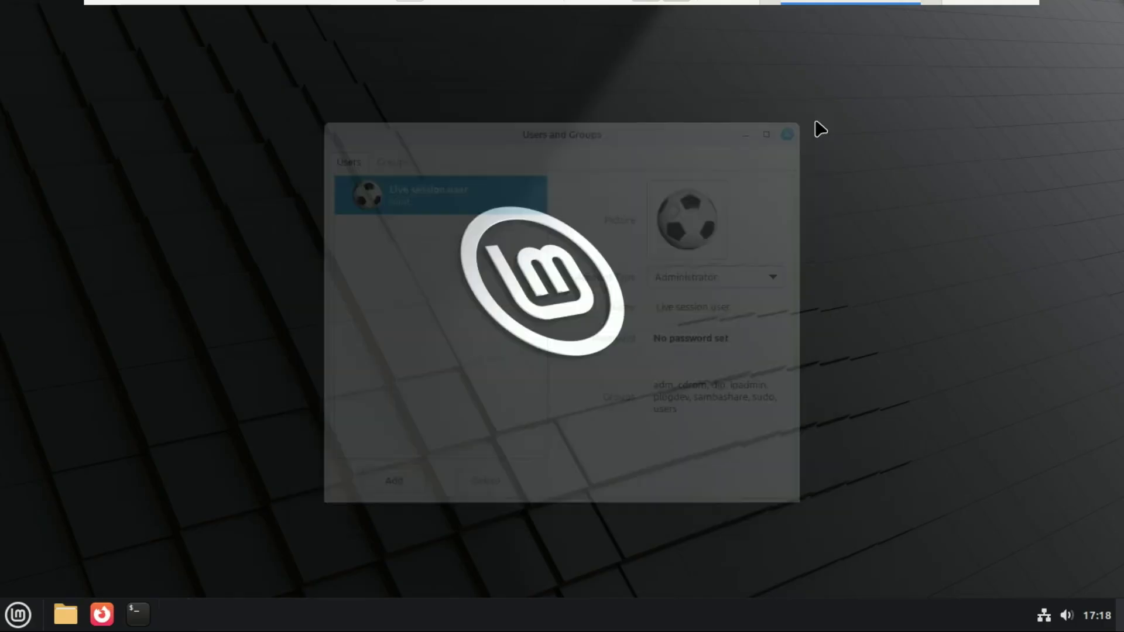
{"action": "left_click", "coordinate": [19, 614]}
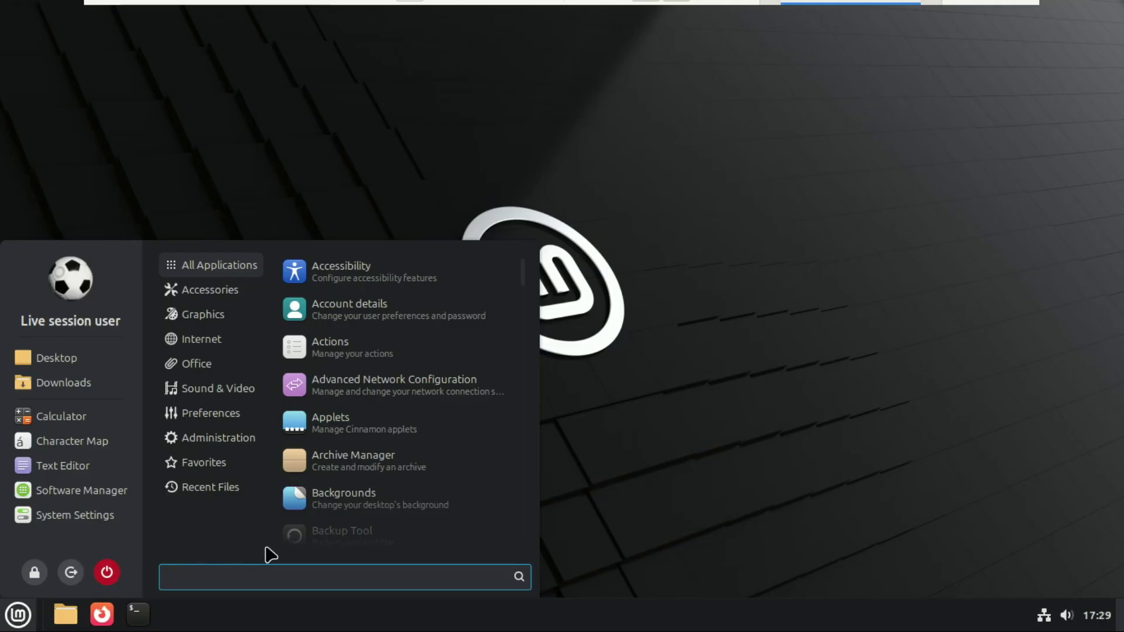
{"action": "mouse_move", "coordinate": [211, 367]}
{"action": "mouse_move", "coordinate": [207, 270]}
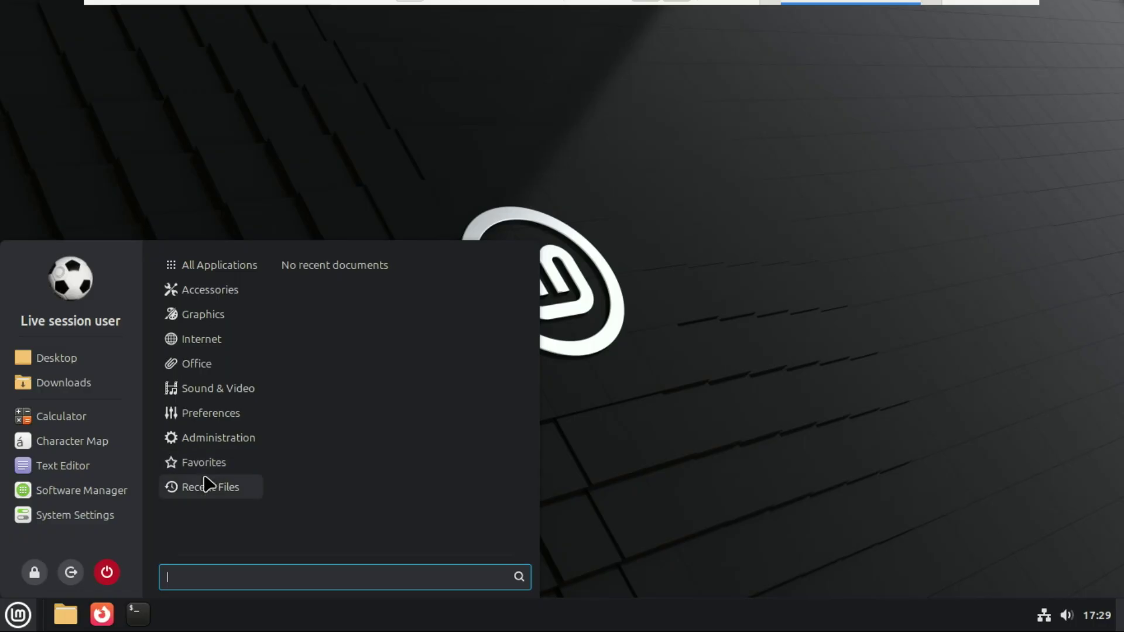
Open the menu applet's Appearance settings and preview the current menu
{"action": "right_click", "coordinate": [8, 622]}
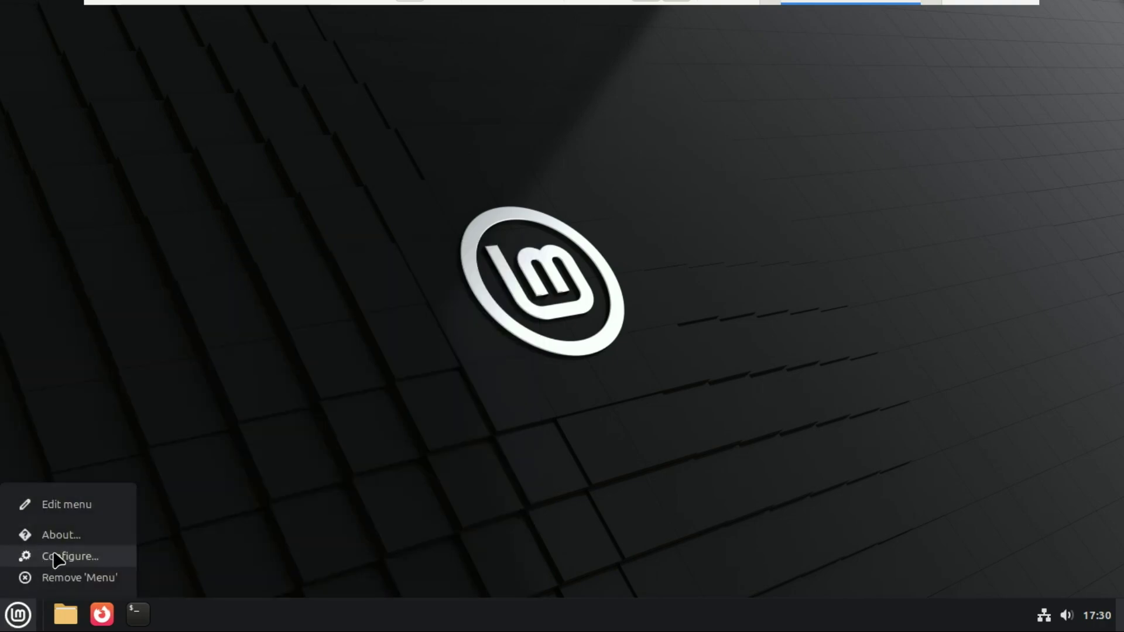
{"action": "left_click", "coordinate": [62, 556]}
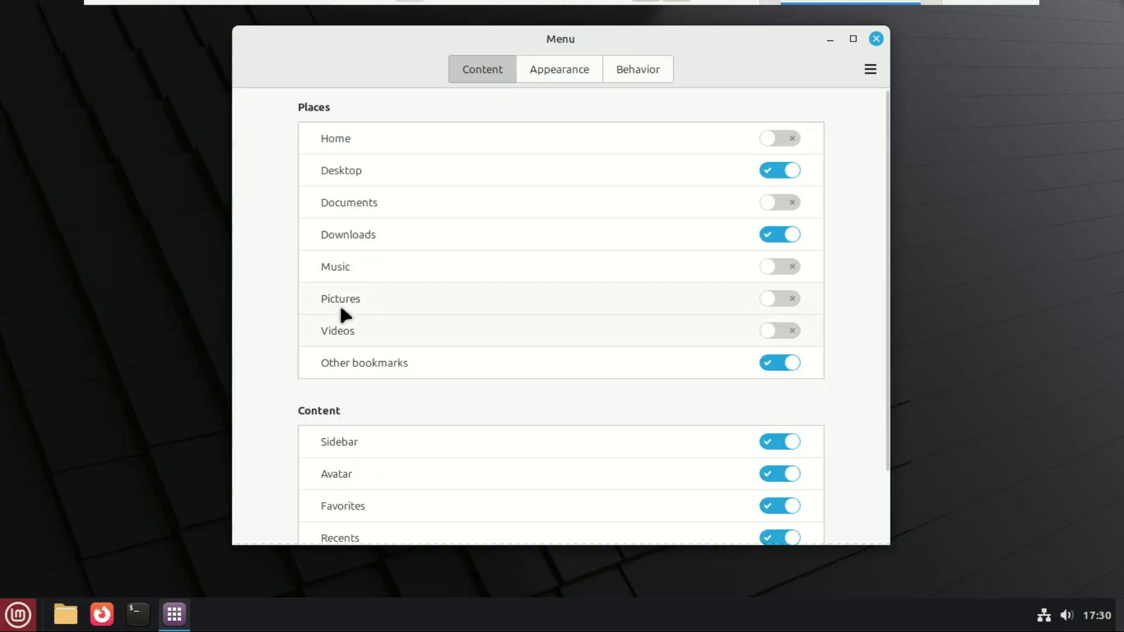
{"action": "left_click", "coordinate": [560, 73]}
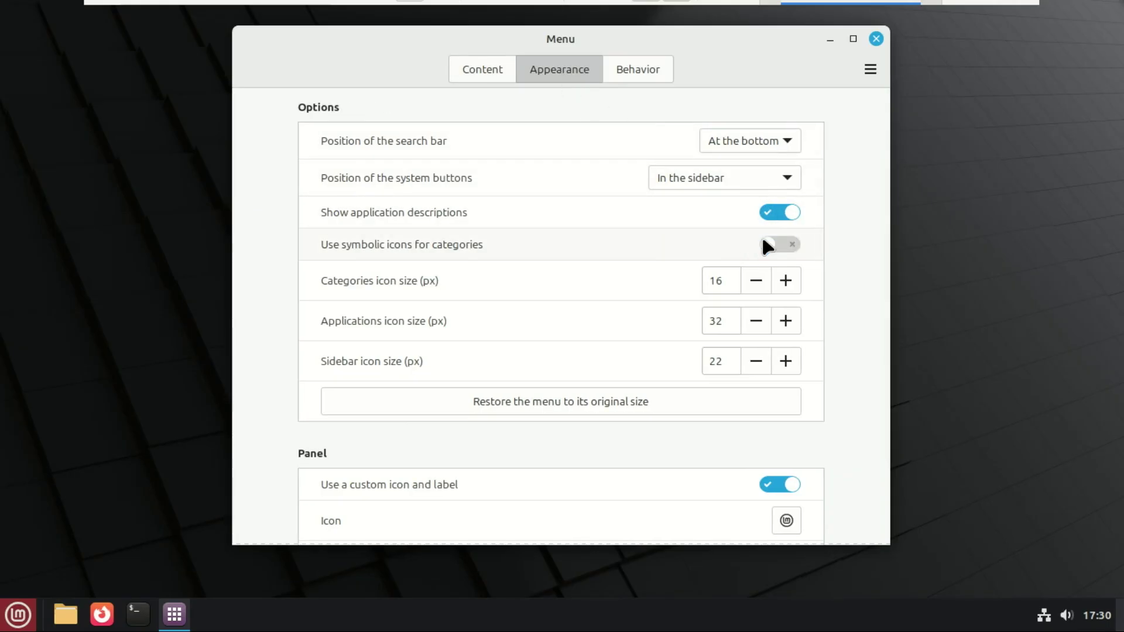
{"action": "left_click", "coordinate": [19, 619]}
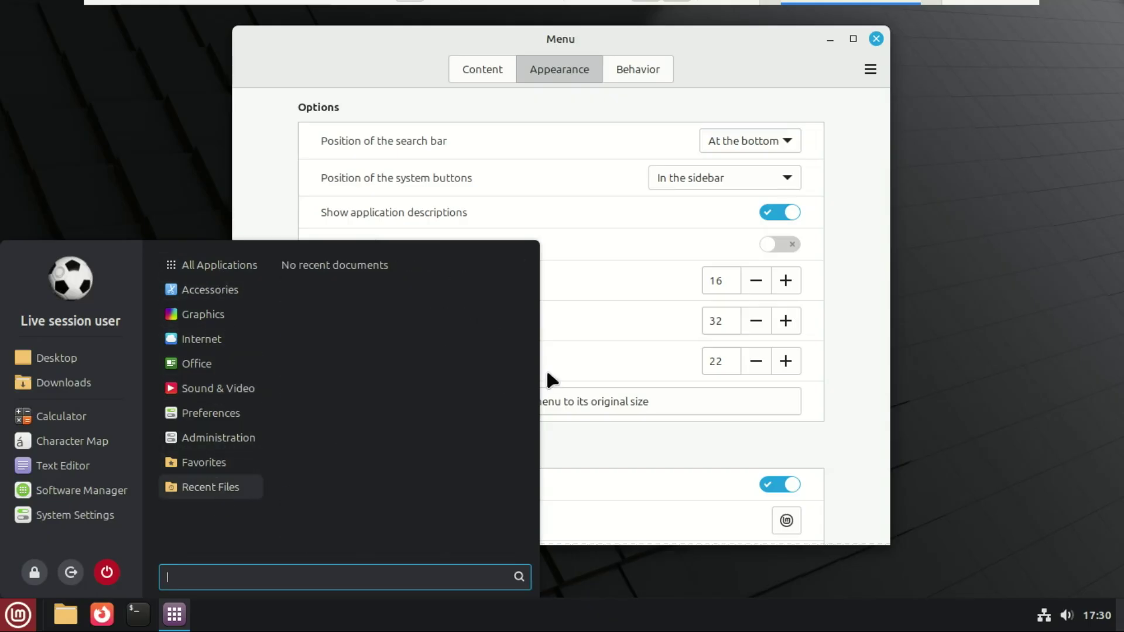
{"action": "left_click", "coordinate": [764, 220]}
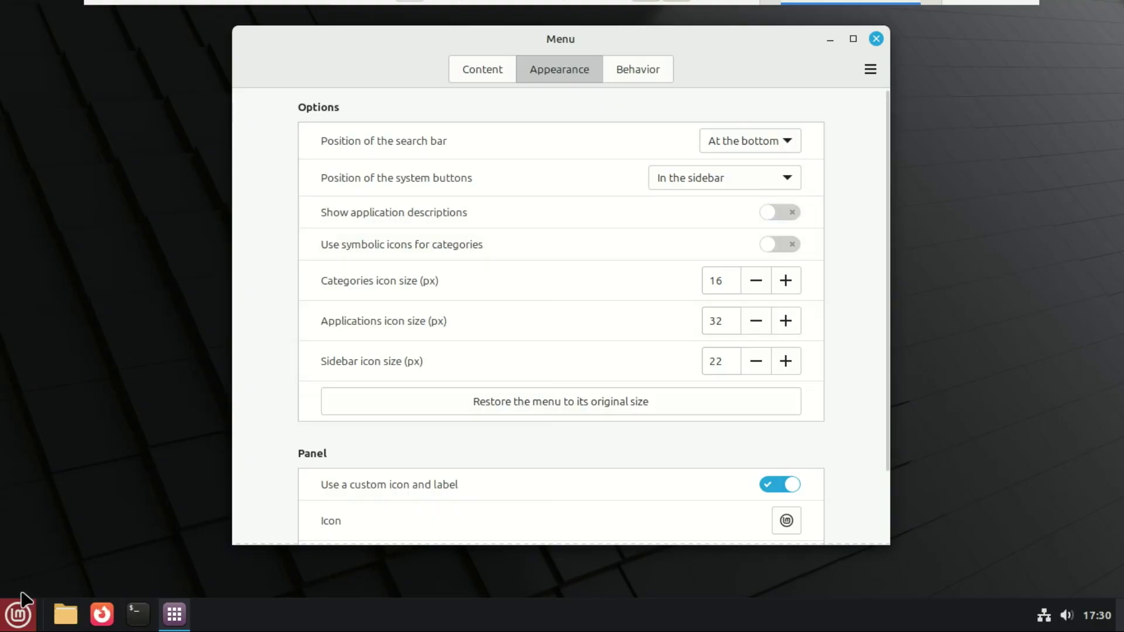
{"action": "left_click", "coordinate": [17, 615]}
{"action": "left_click", "coordinate": [17, 616]}
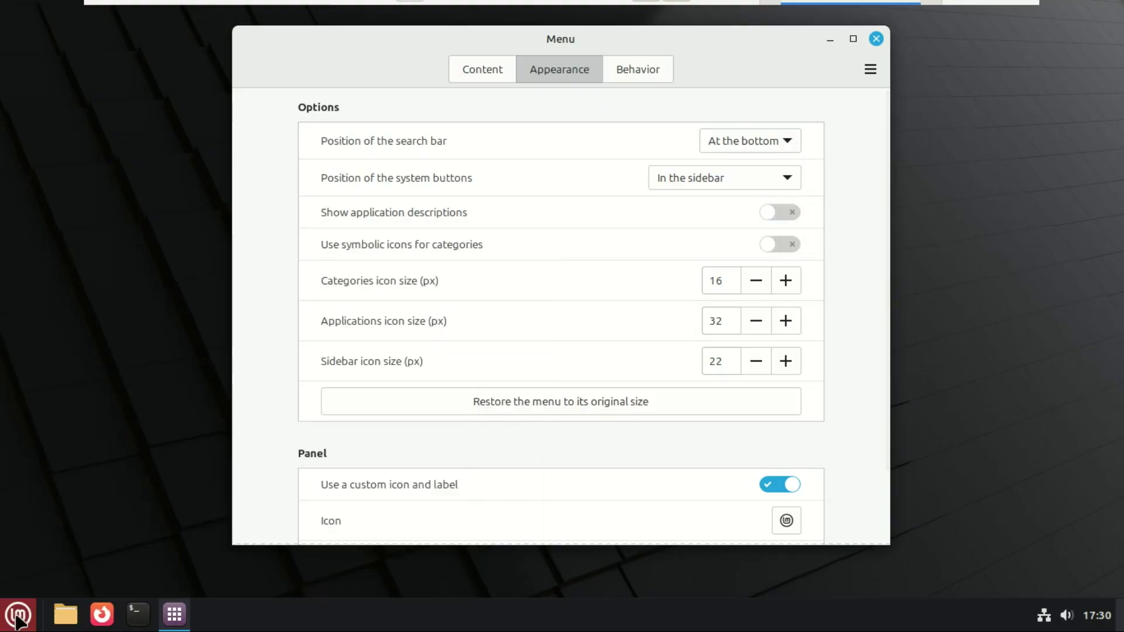
Turn on application descriptions, check the menu, and close the settings
{"action": "left_click", "coordinate": [793, 212]}
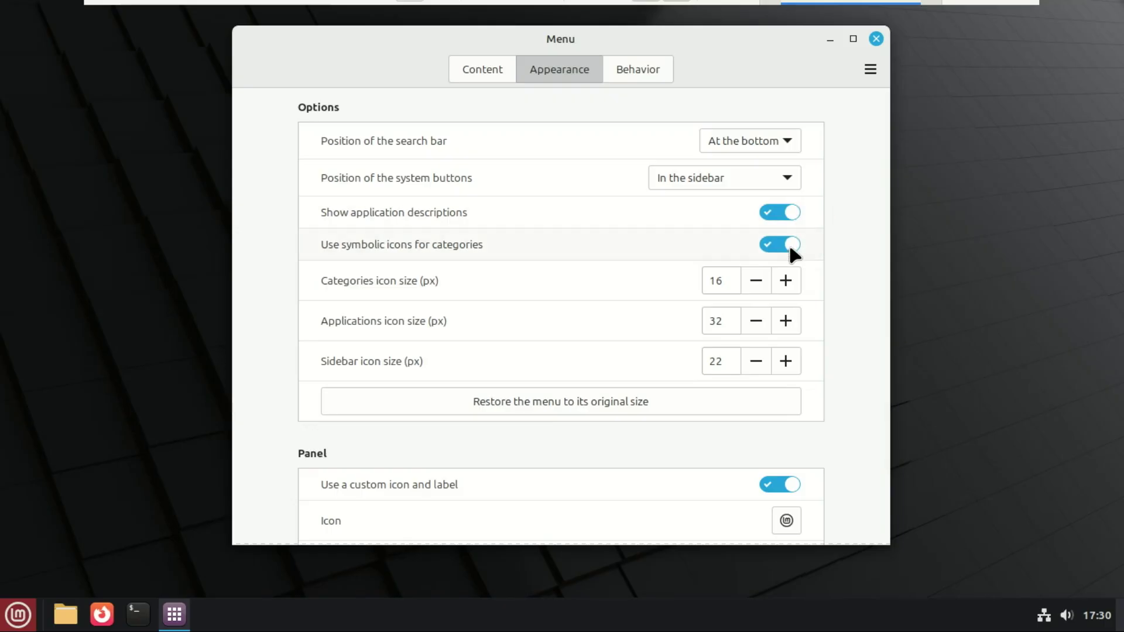
{"action": "left_click", "coordinate": [19, 616]}
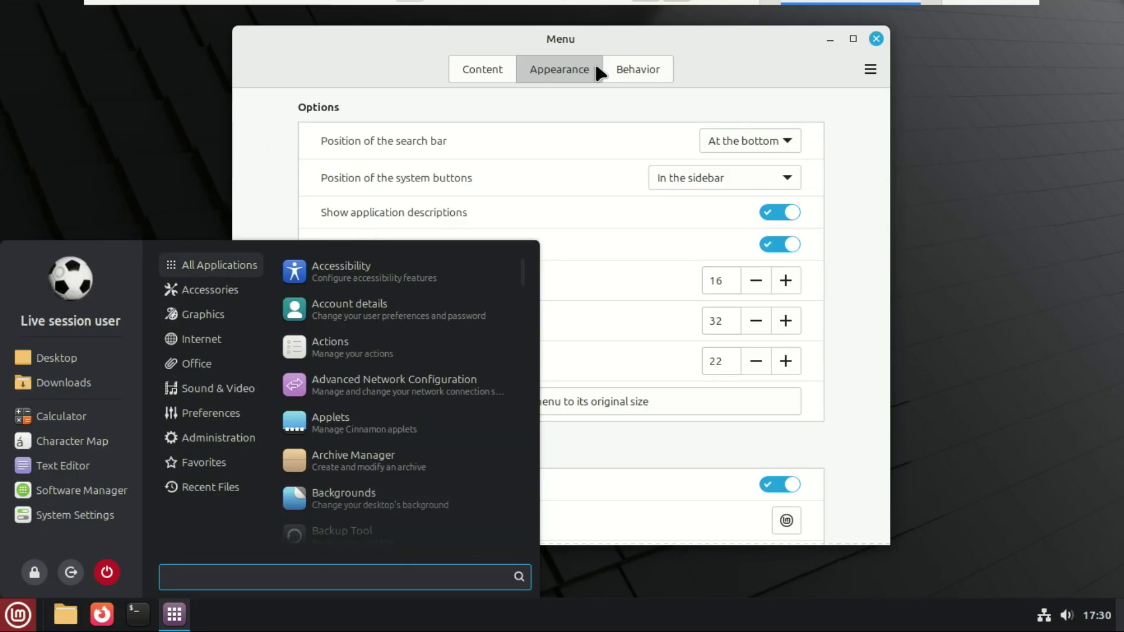
{"action": "left_click", "coordinate": [870, 43]}
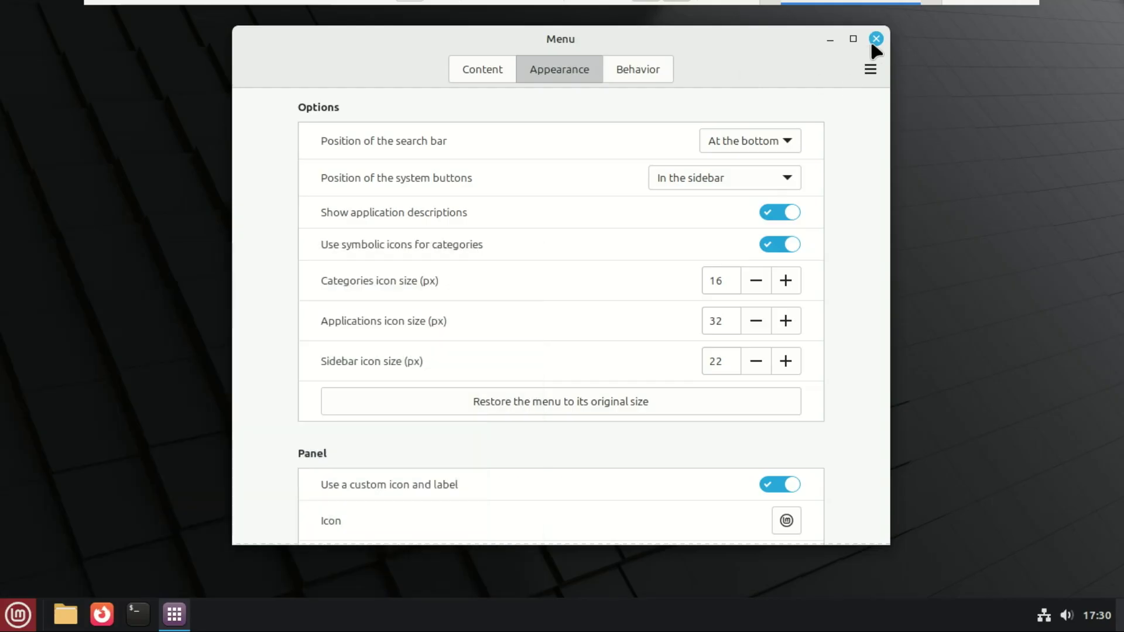
{"action": "left_click", "coordinate": [873, 41]}
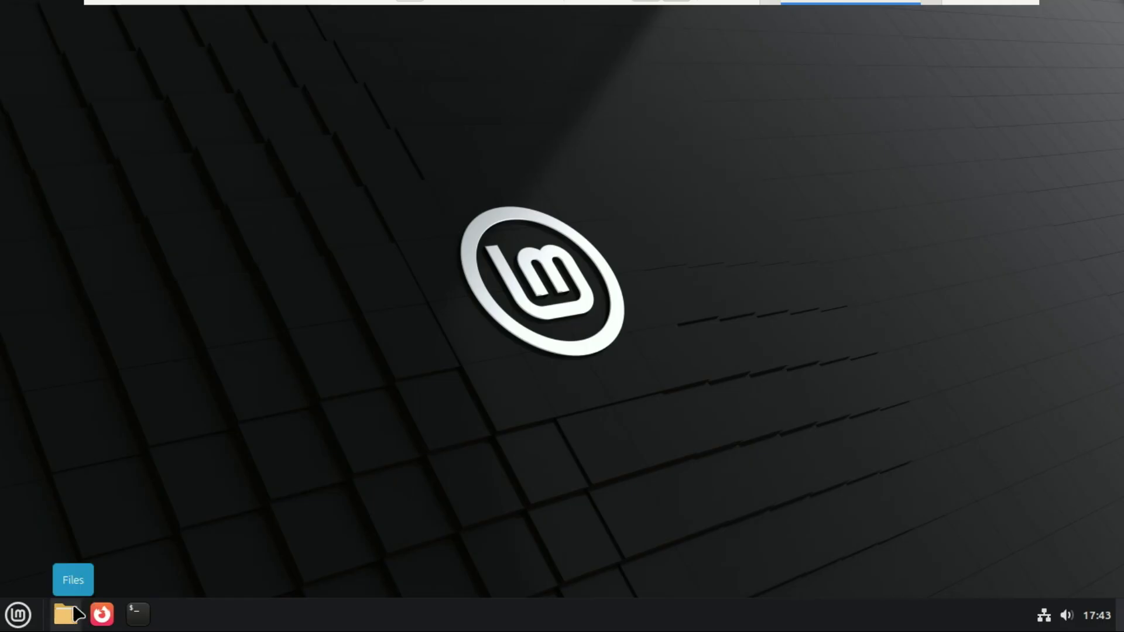
Open Files maximized and copy archlinux-2025.08.01-x86_64.iso from the USB drive
{"action": "left_click", "coordinate": [75, 610]}
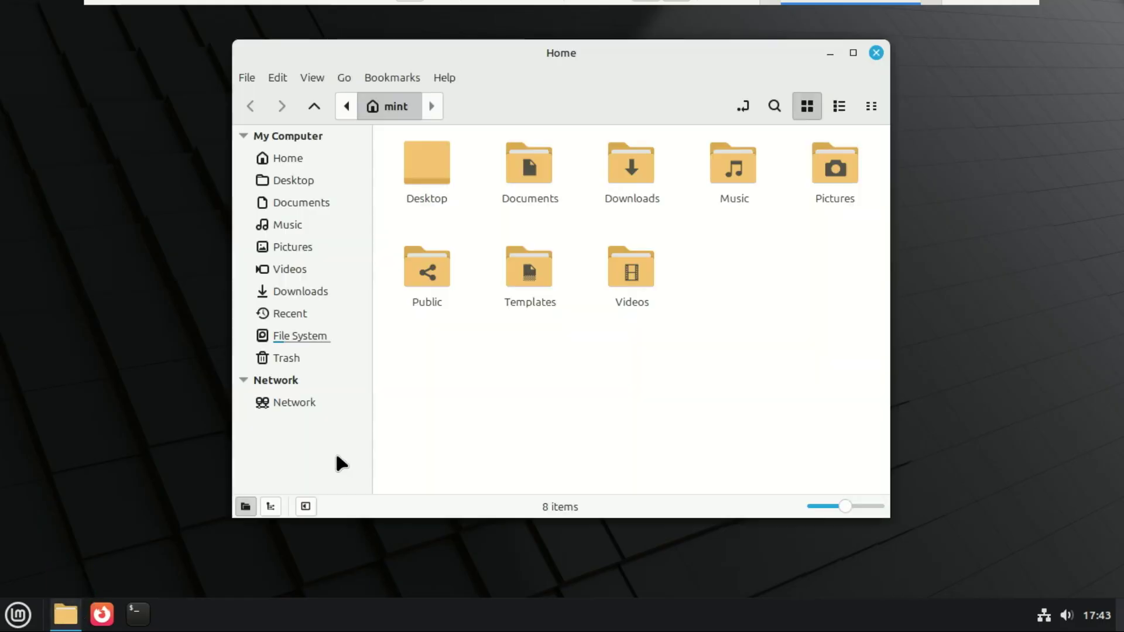
{"action": "left_click", "coordinate": [853, 53]}
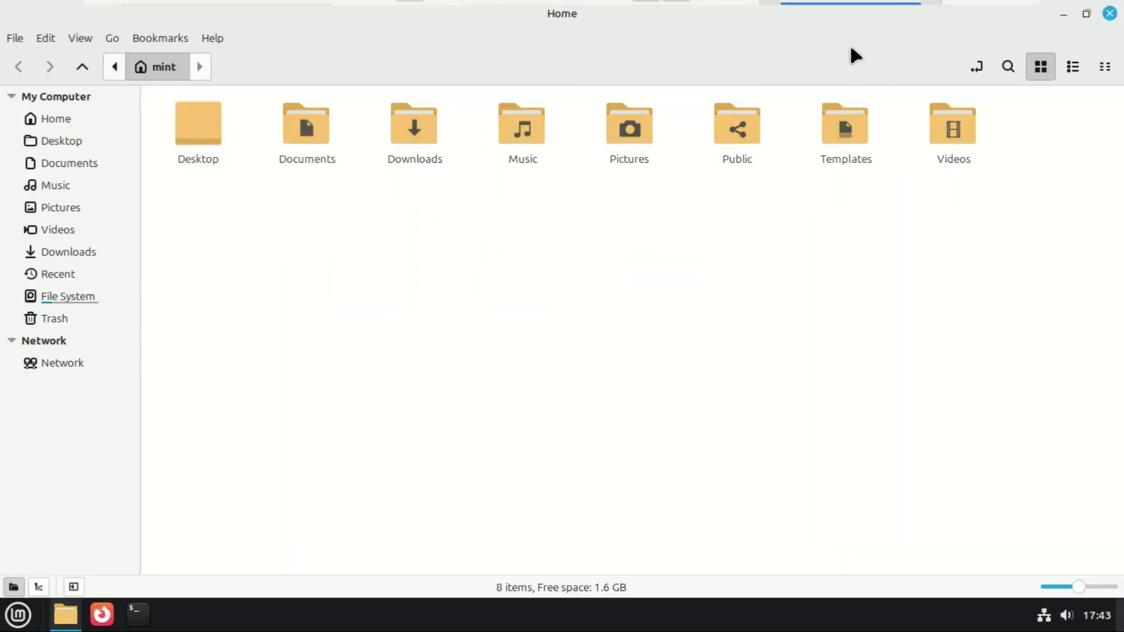
{"action": "left_click", "coordinate": [69, 252]}
{"action": "left_click", "coordinate": [65, 368]}
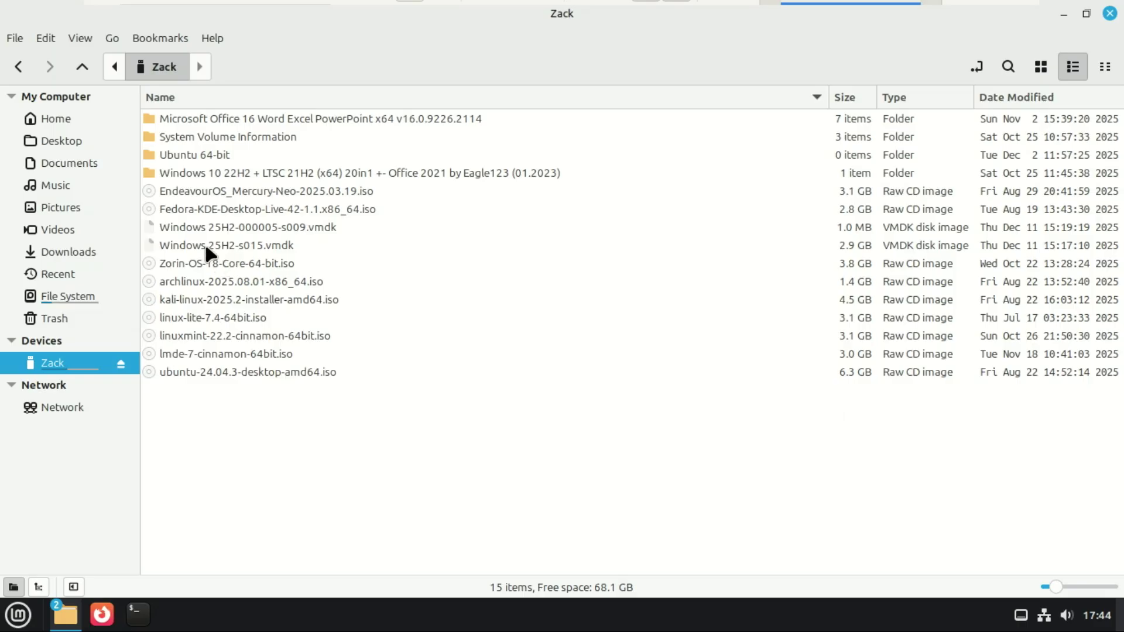
{"action": "left_click", "coordinate": [208, 282]}
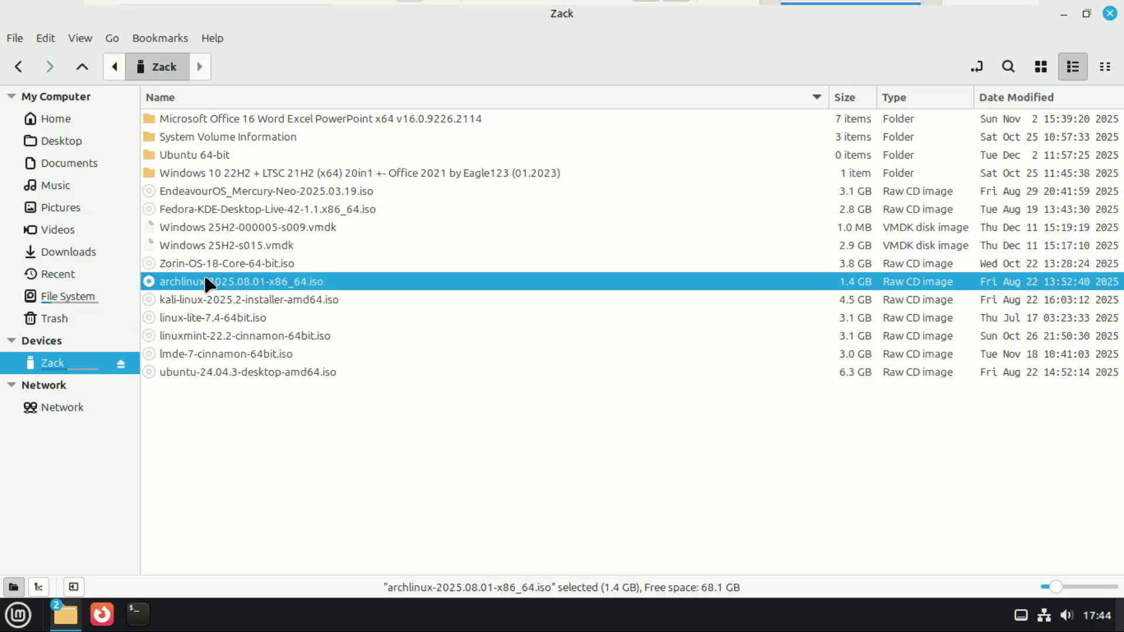
{"action": "right_click", "coordinate": [206, 282]}
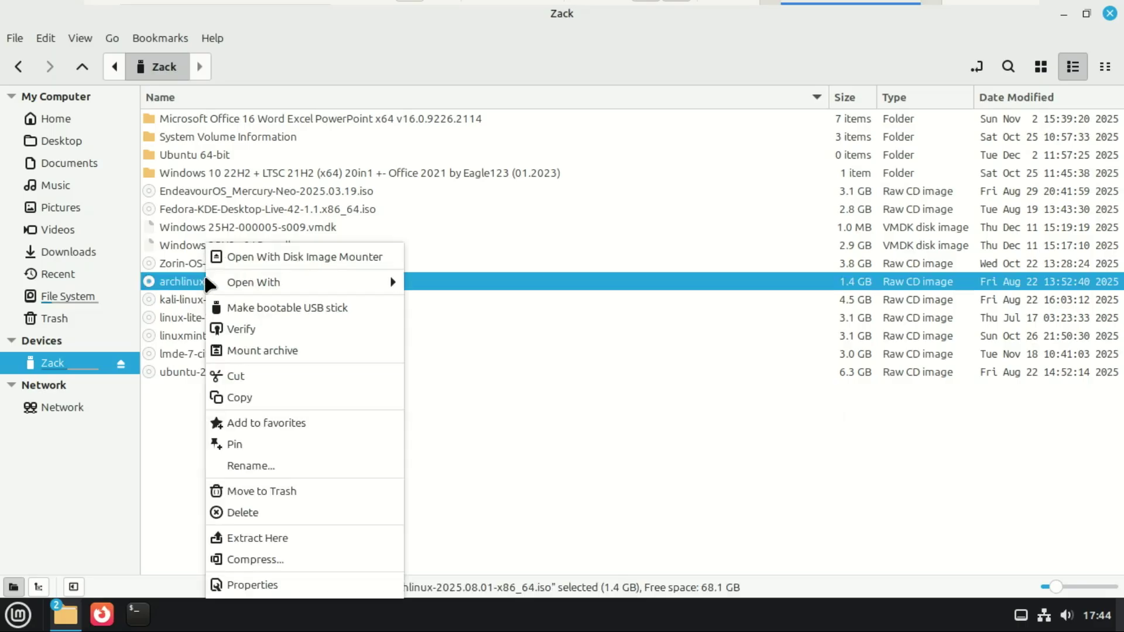
{"action": "left_click", "coordinate": [250, 395]}
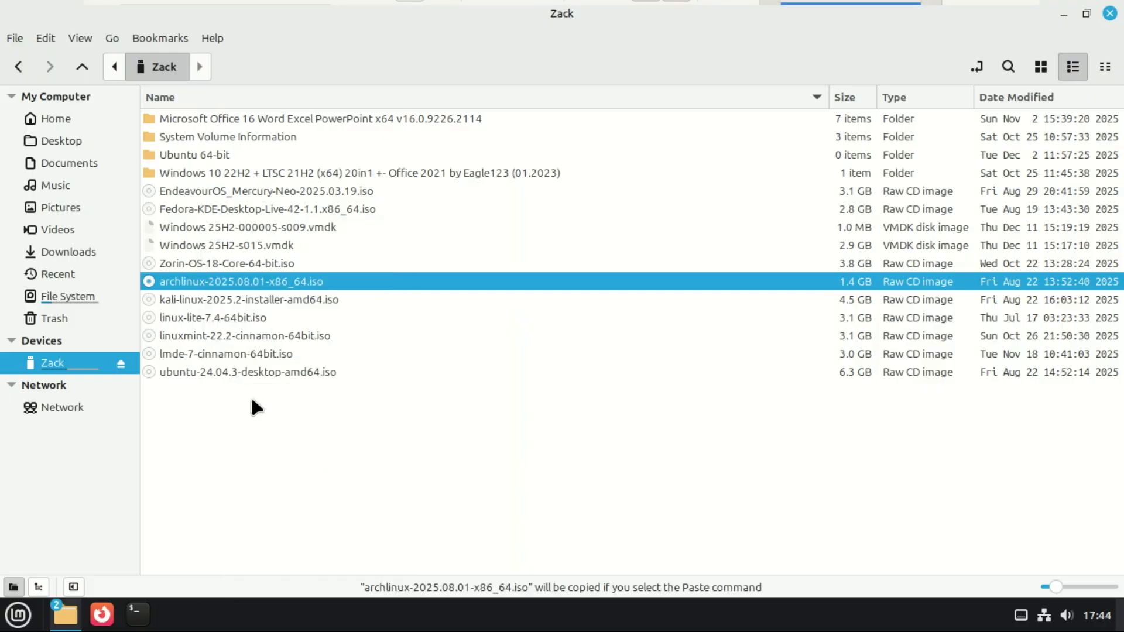
Paste the ISO into Downloads, pausing and resuming the copy twice
{"action": "left_click", "coordinate": [79, 252]}
{"action": "right_click", "coordinate": [222, 186]}
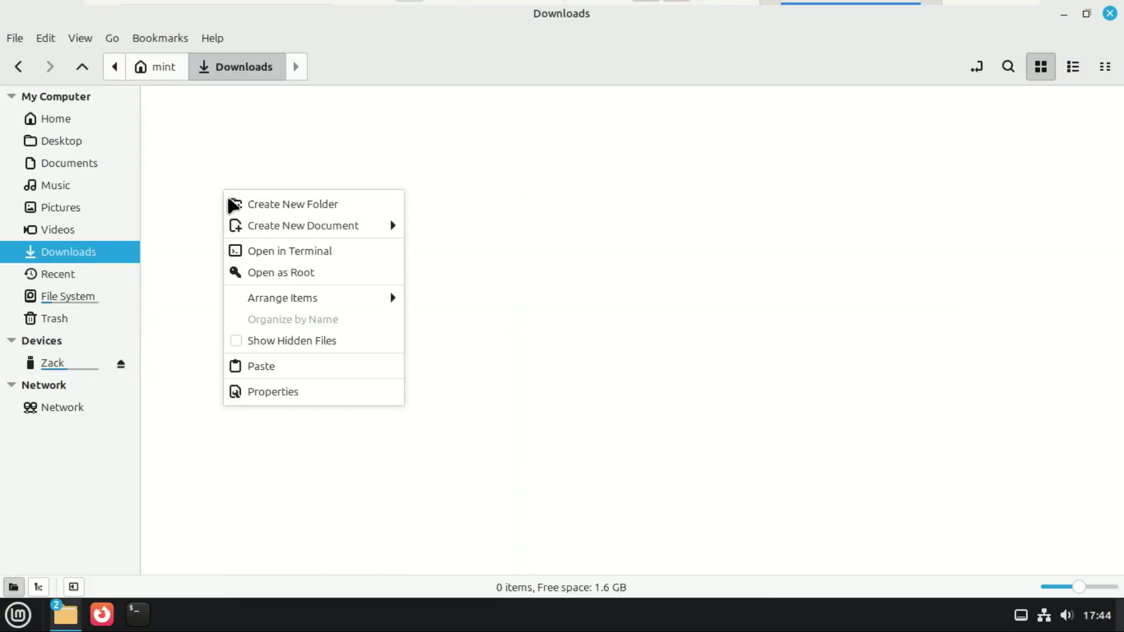
{"action": "left_click", "coordinate": [270, 364]}
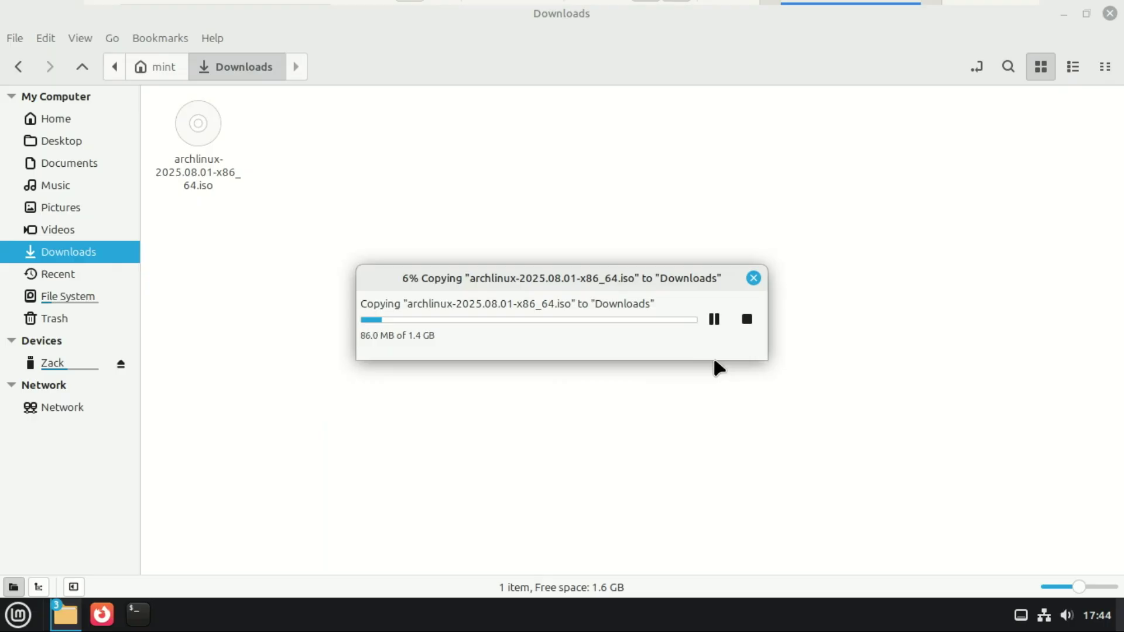
{"action": "left_click", "coordinate": [714, 320]}
{"action": "left_click", "coordinate": [716, 322]}
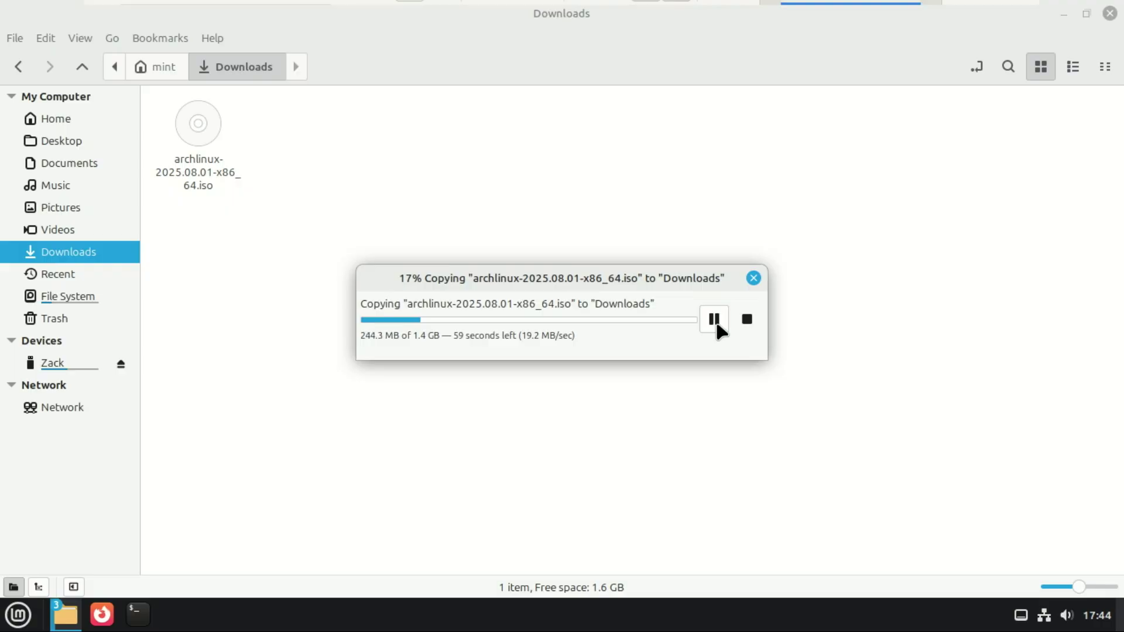
{"action": "left_click", "coordinate": [718, 326]}
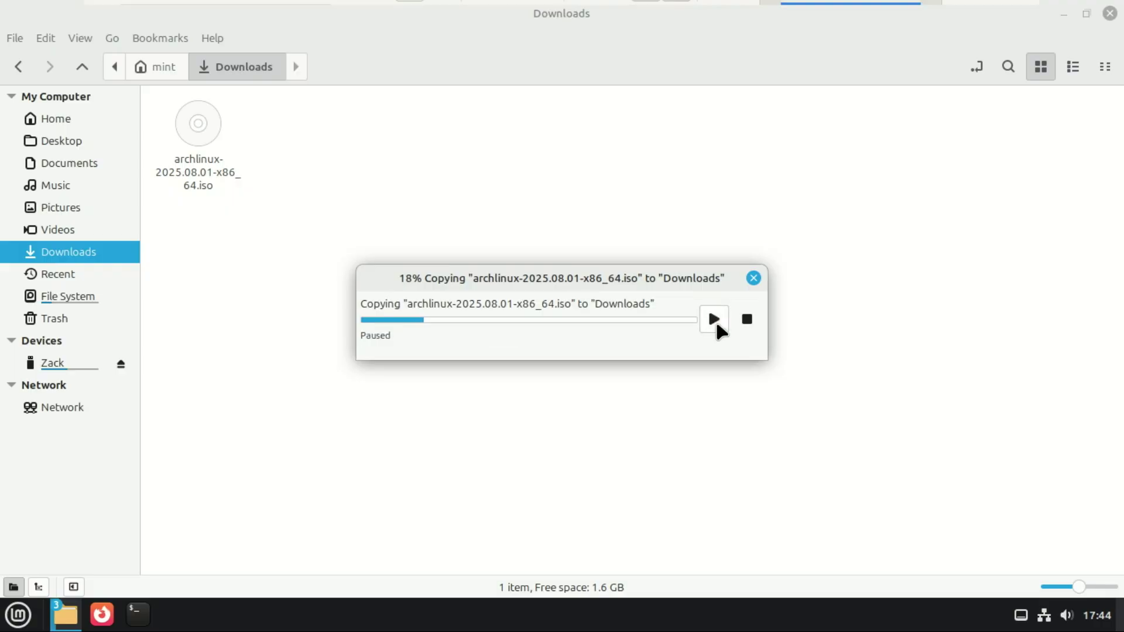
{"action": "left_click", "coordinate": [717, 326]}
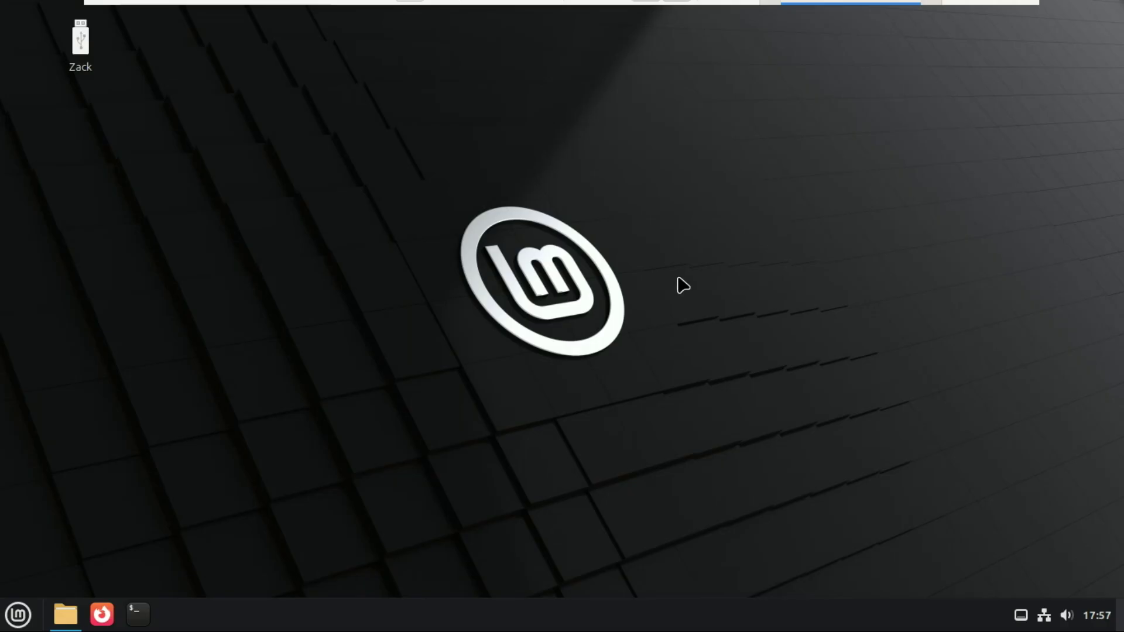
Check the desktop's Create New Document options, then open the home Templates folder in Files
{"action": "right_click", "coordinate": [683, 285]}
{"action": "mouse_move", "coordinate": [758, 307]}
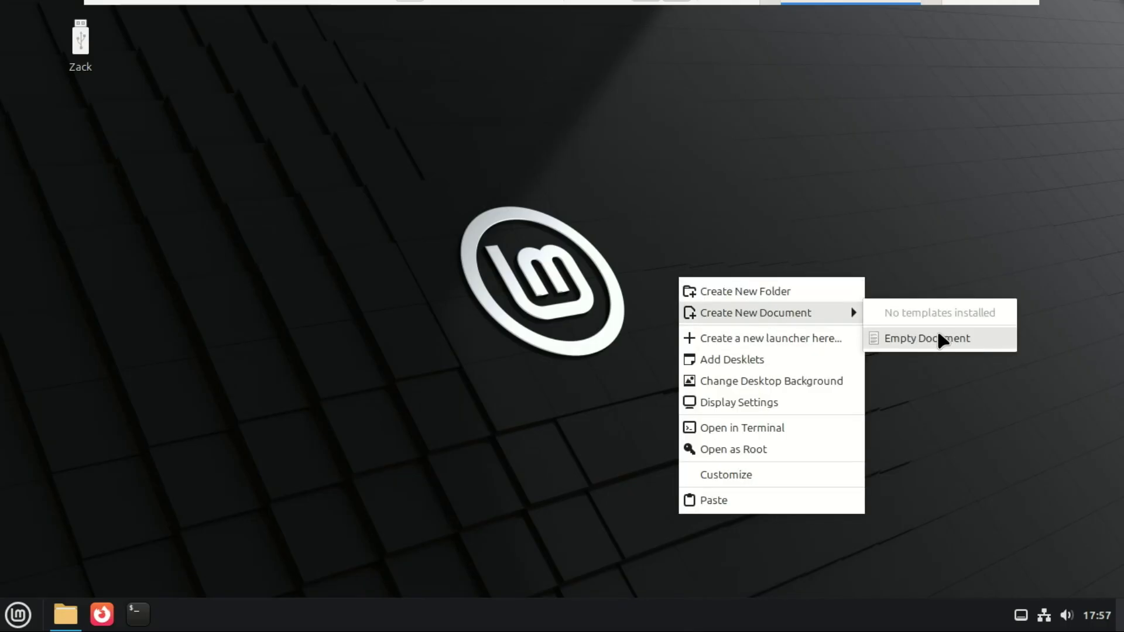
{"action": "key", "text": "Escape"}
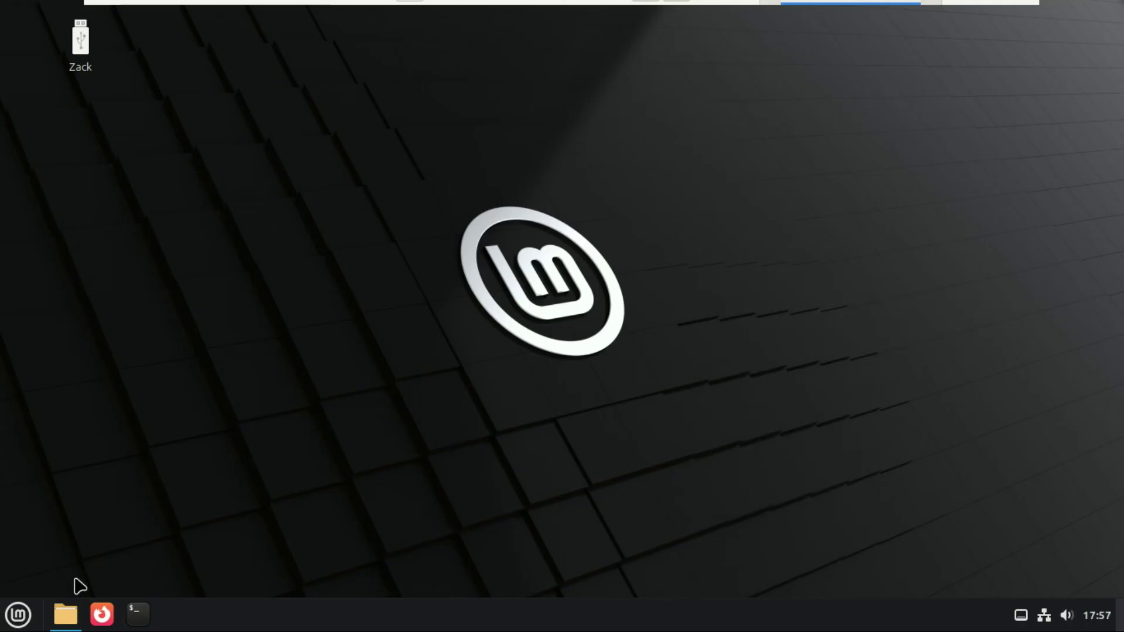
{"action": "left_click", "coordinate": [65, 614]}
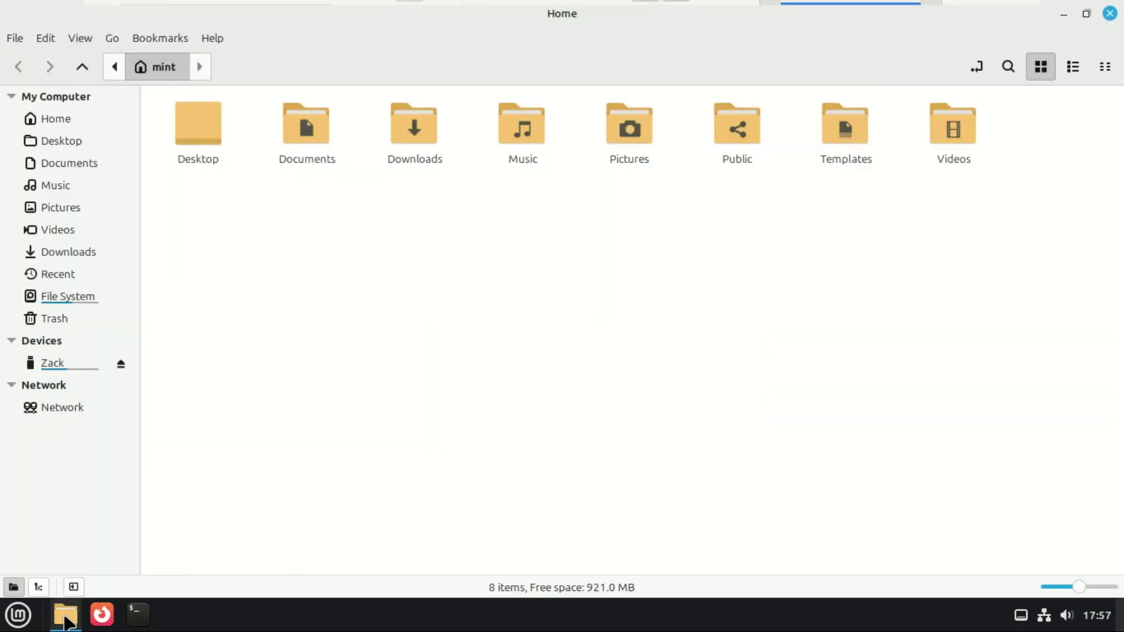
{"action": "double_click", "coordinate": [847, 147]}
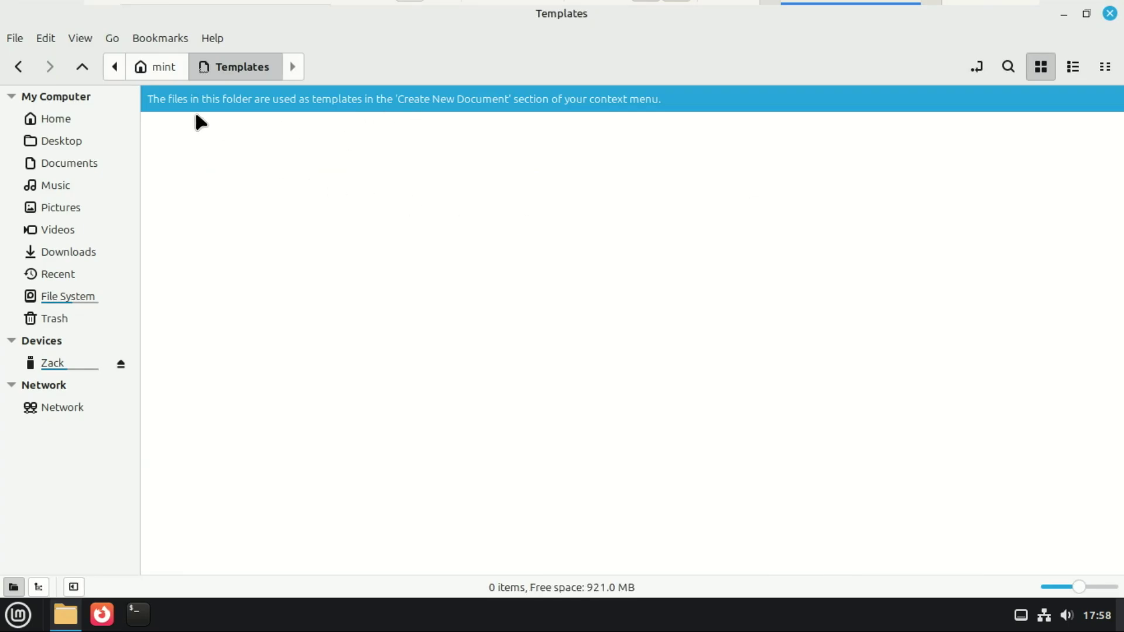
Launch LibreOffice Writer from a menu search for 'word'
{"action": "left_click", "coordinate": [18, 615]}
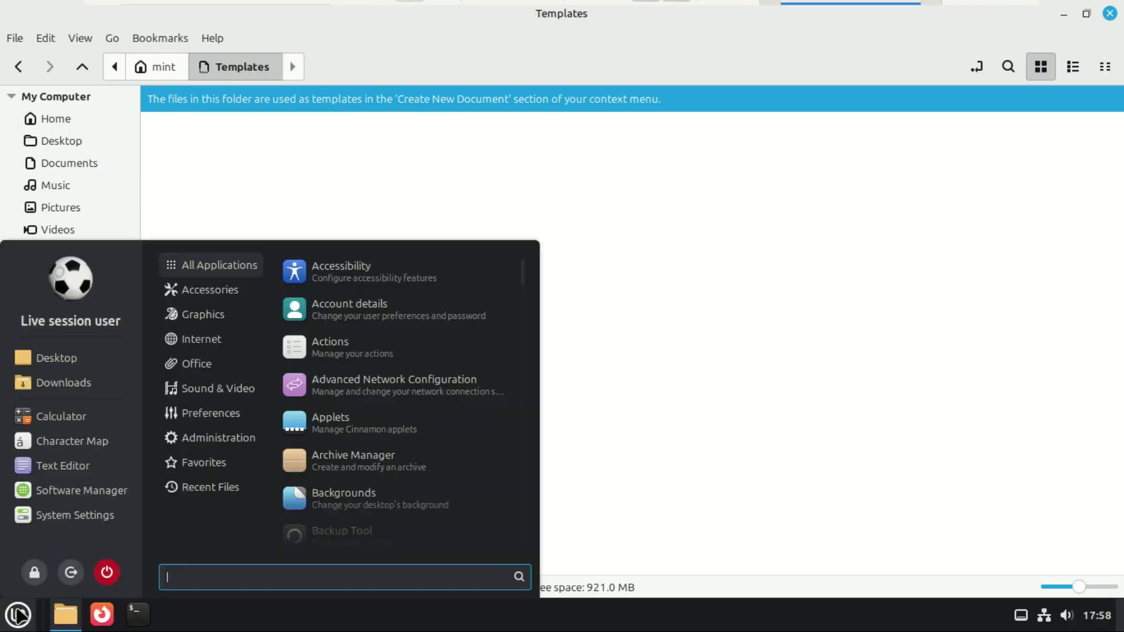
{"action": "type", "text": "word"}
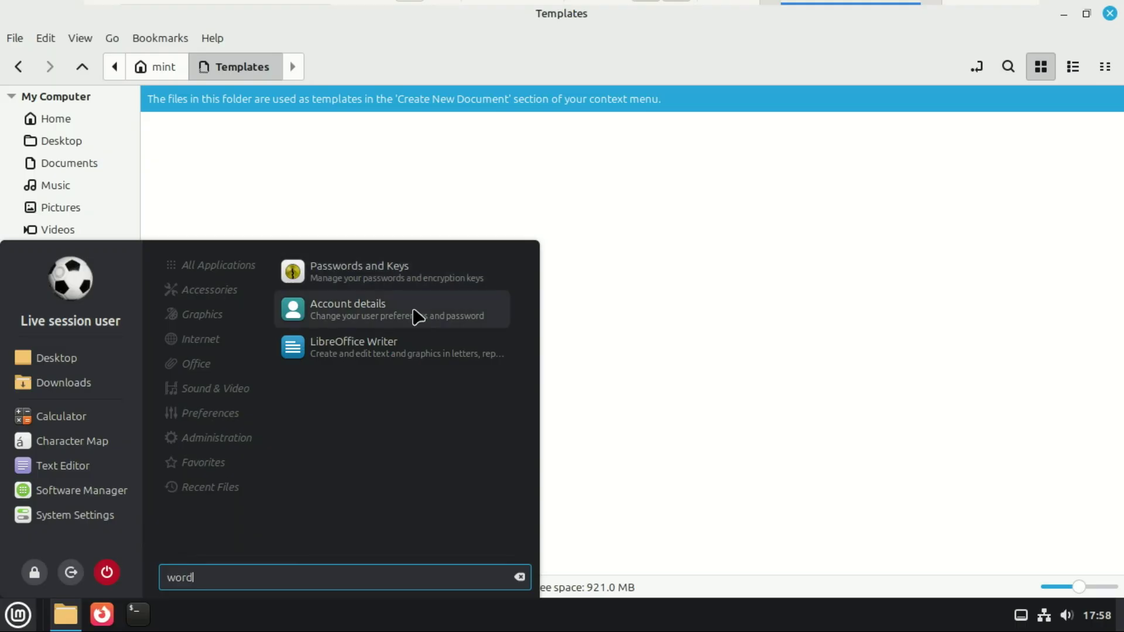
{"action": "left_click", "coordinate": [385, 352]}
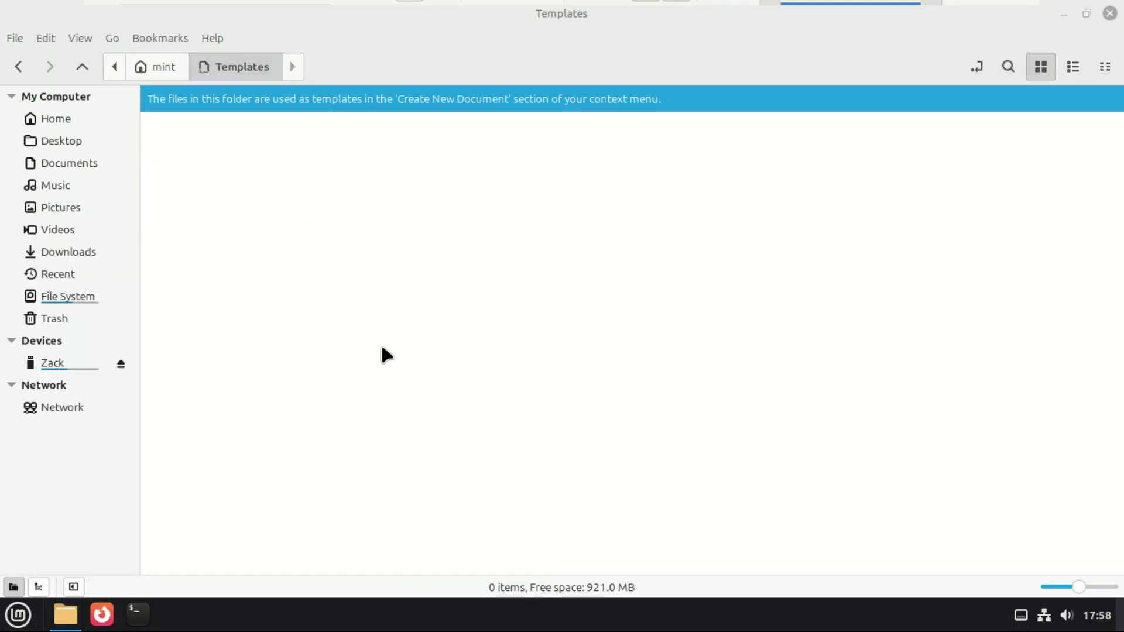
Save the blank document as 'Word Doc' in the home Templates folder
{"action": "left_click", "coordinate": [758, 404]}
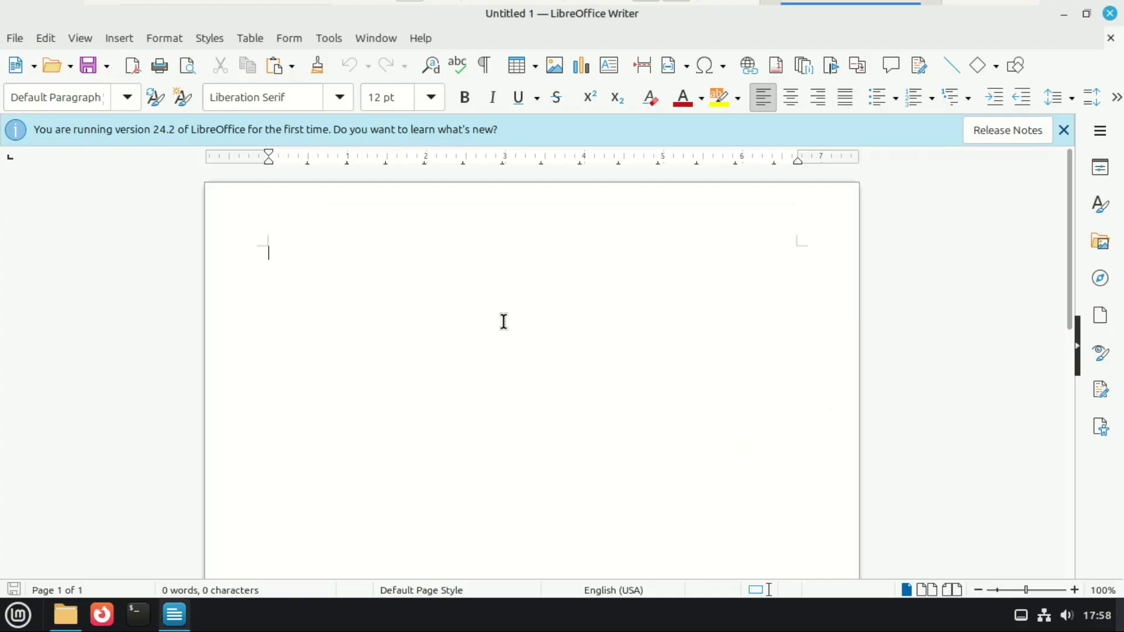
{"action": "left_click", "coordinate": [15, 39]}
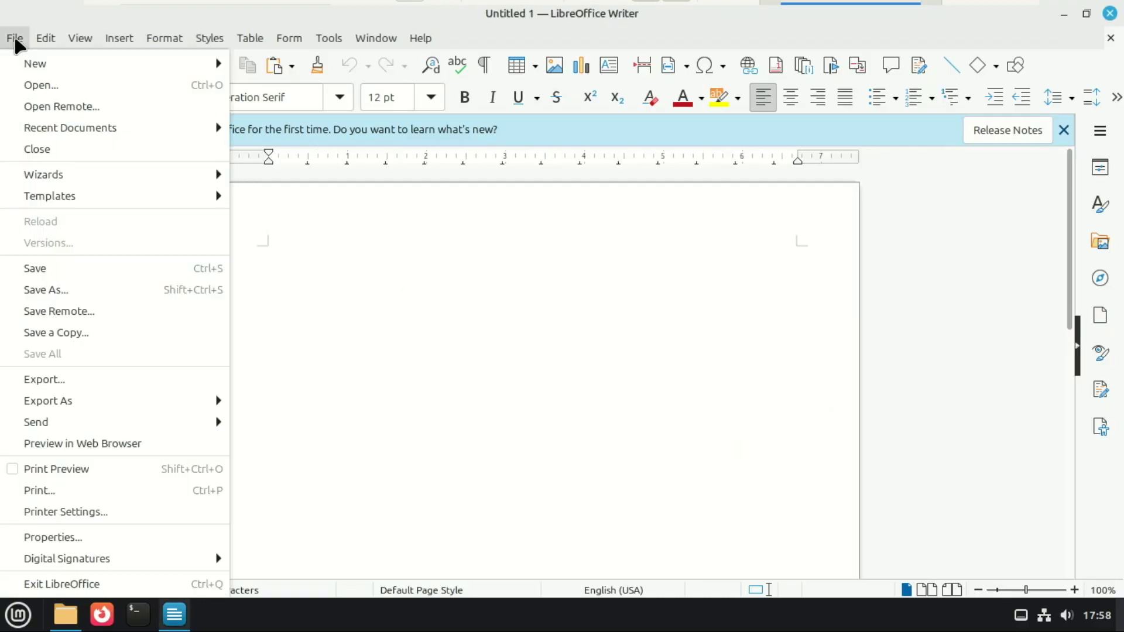
{"action": "left_click", "coordinate": [75, 290]}
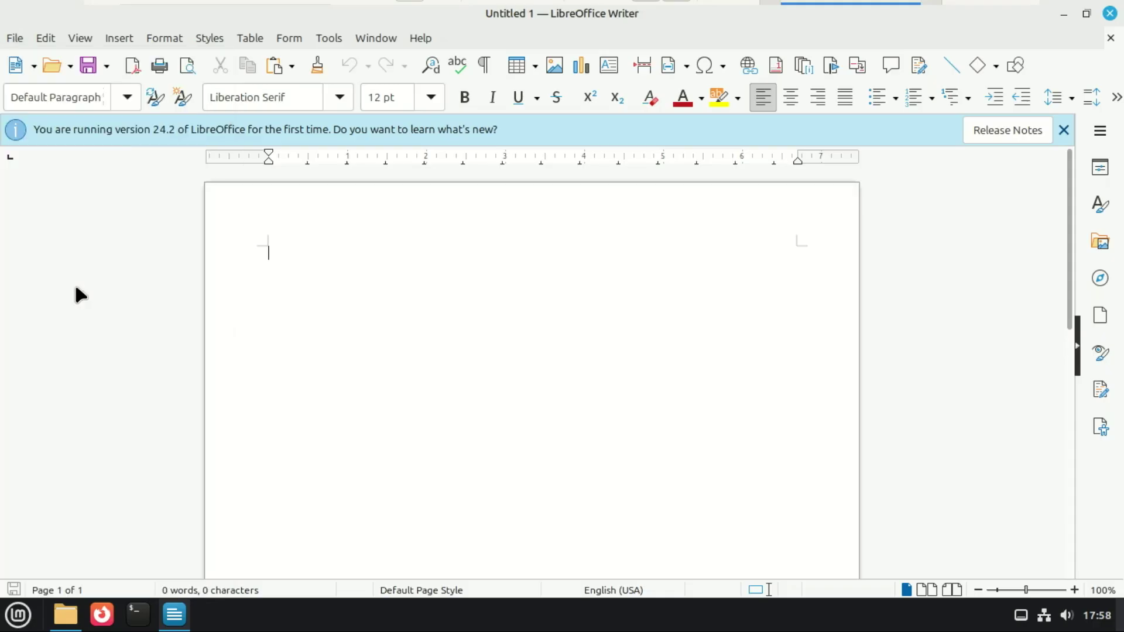
{"action": "type", "text": "Word Doc"}
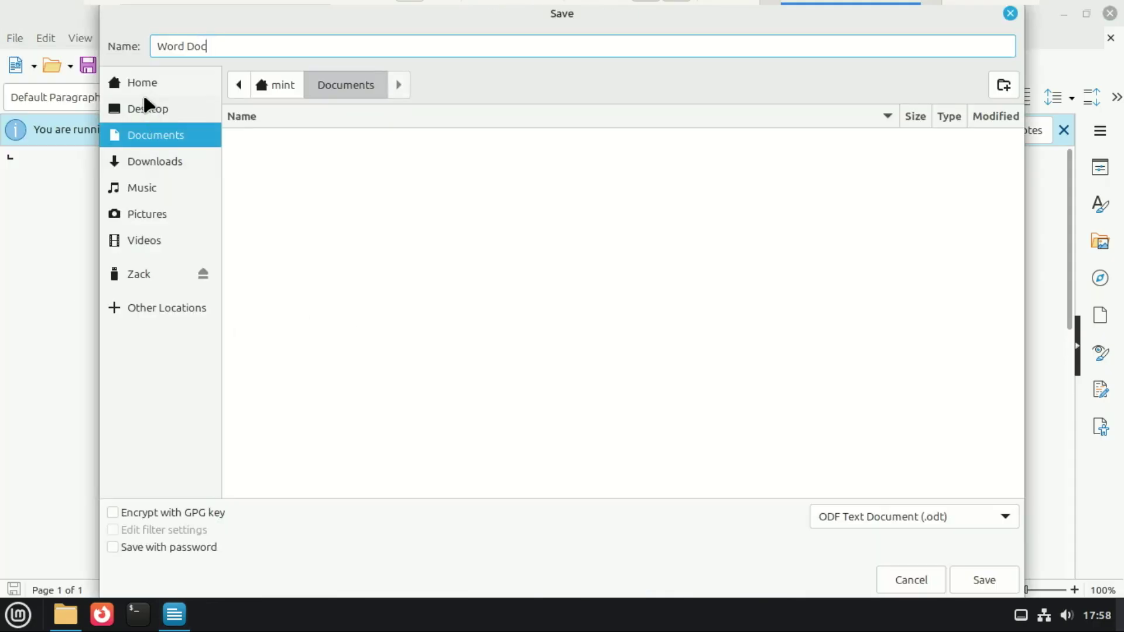
{"action": "left_click", "coordinate": [141, 82]}
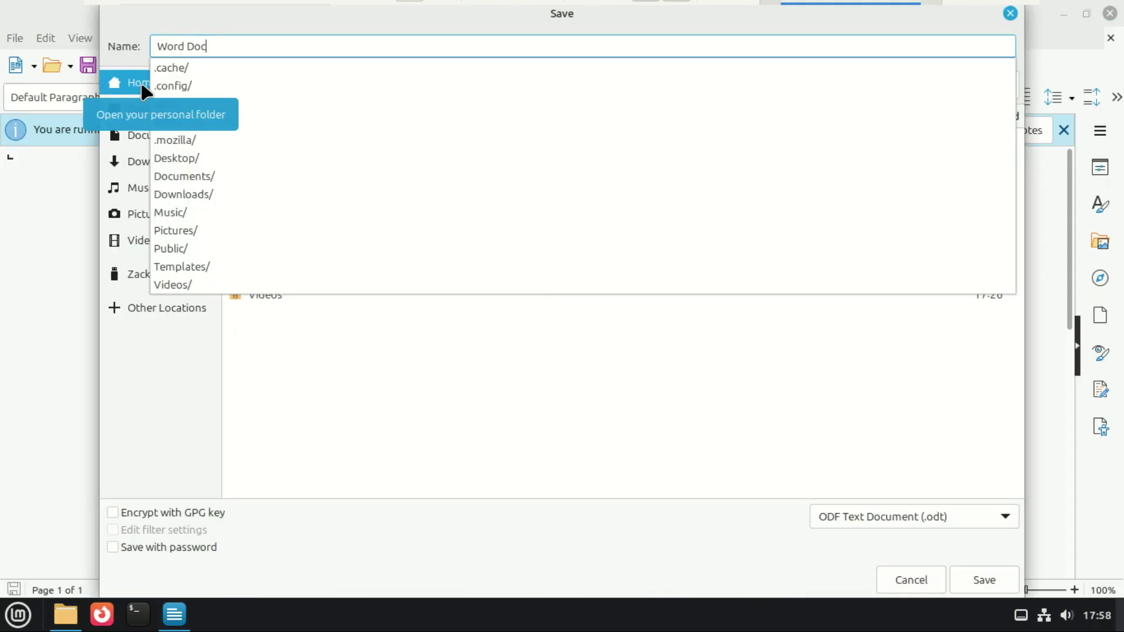
{"action": "left_click", "coordinate": [204, 268]}
{"action": "double_click", "coordinate": [275, 273]}
{"action": "left_click", "coordinate": [240, 47]}
{"action": "type", "text": "Word"}
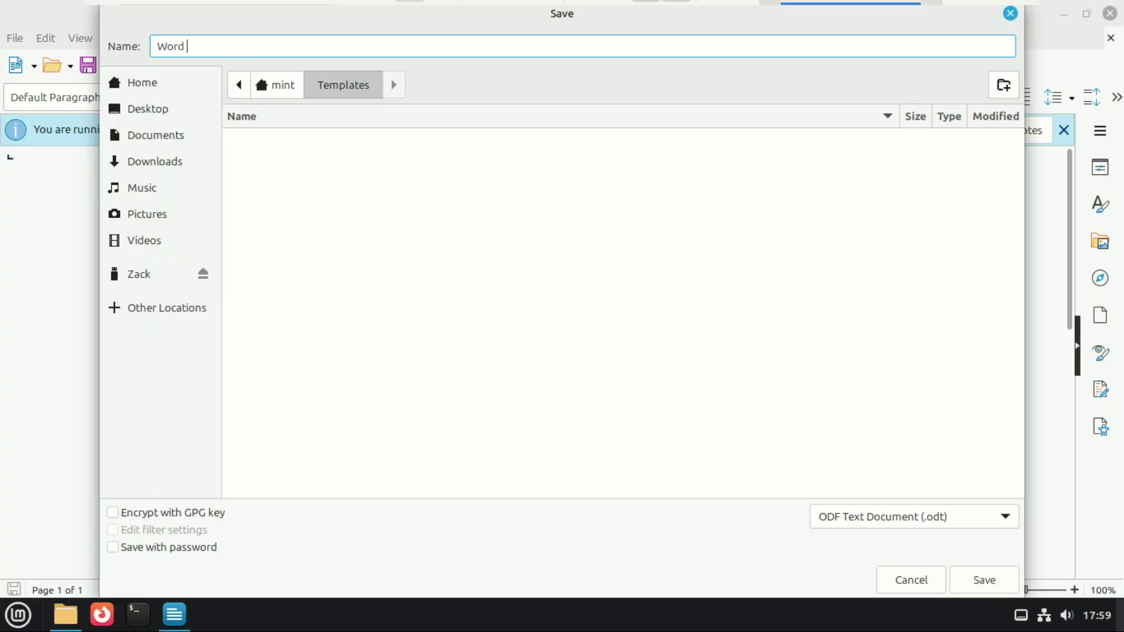
{"action": "type", "text": " Doc"}
{"action": "left_click", "coordinate": [992, 584]}
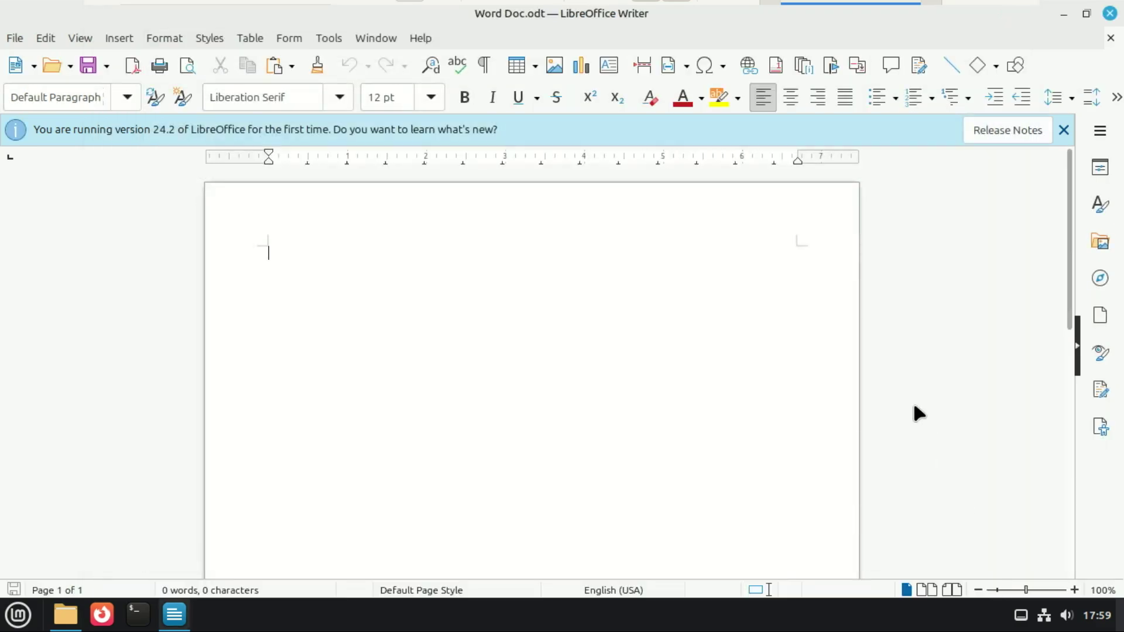
Close Writer and Files, then create Word Doc.odt on the desktop from the template and open it
{"action": "left_click", "coordinate": [1110, 14]}
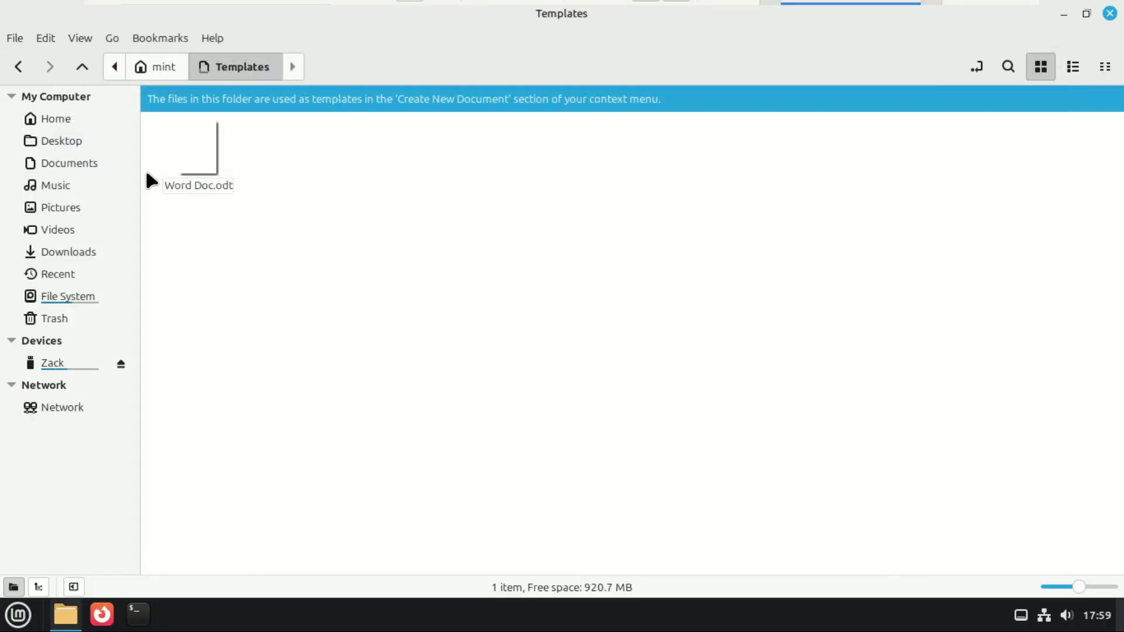
{"action": "left_click", "coordinate": [1110, 14]}
{"action": "right_click", "coordinate": [789, 200]}
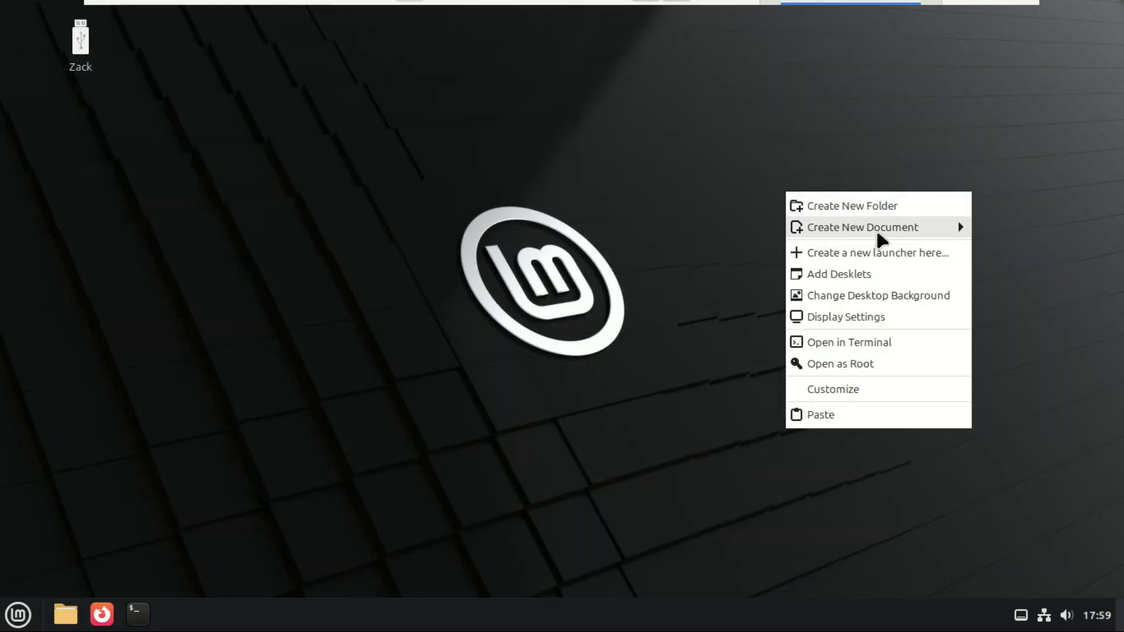
{"action": "mouse_move", "coordinate": [881, 234]}
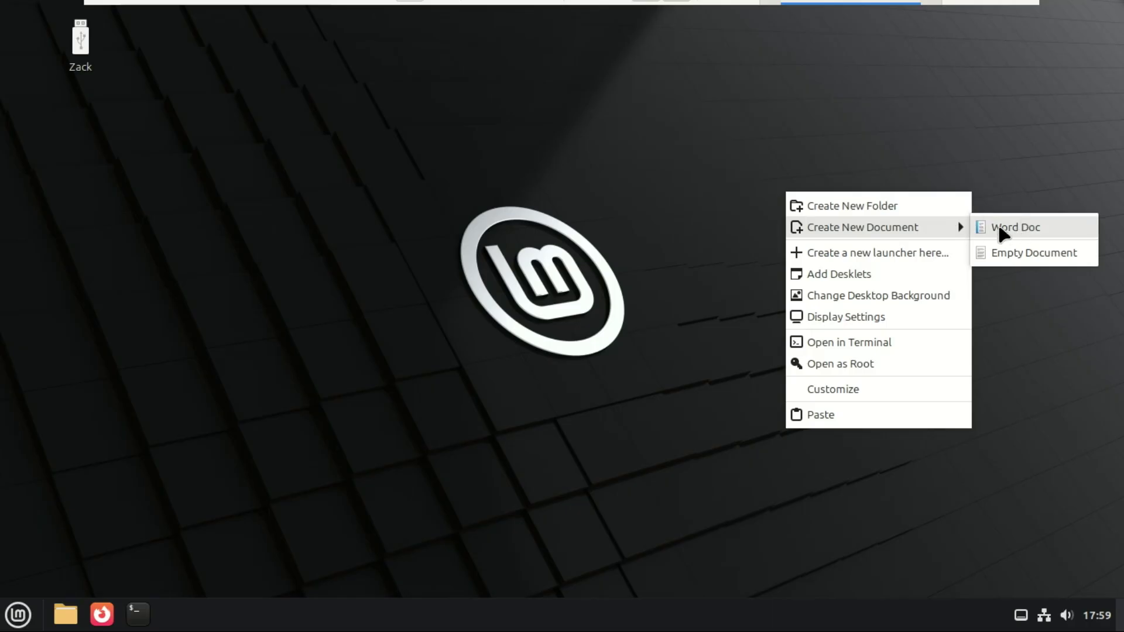
{"action": "left_click", "coordinate": [1011, 230]}
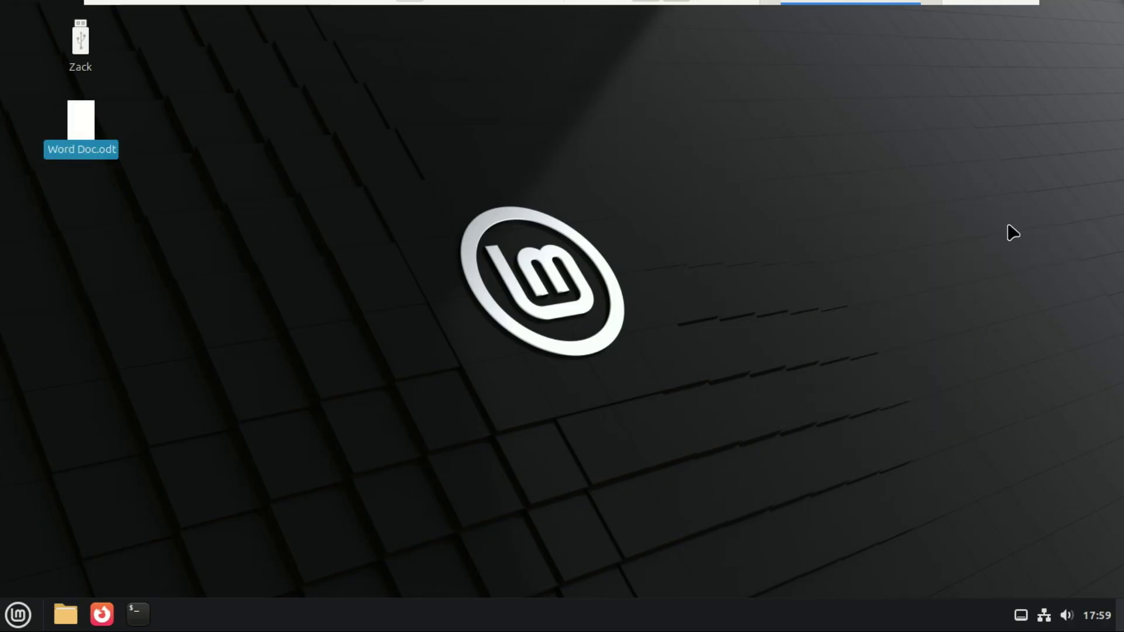
{"action": "left_click", "coordinate": [540, 185]}
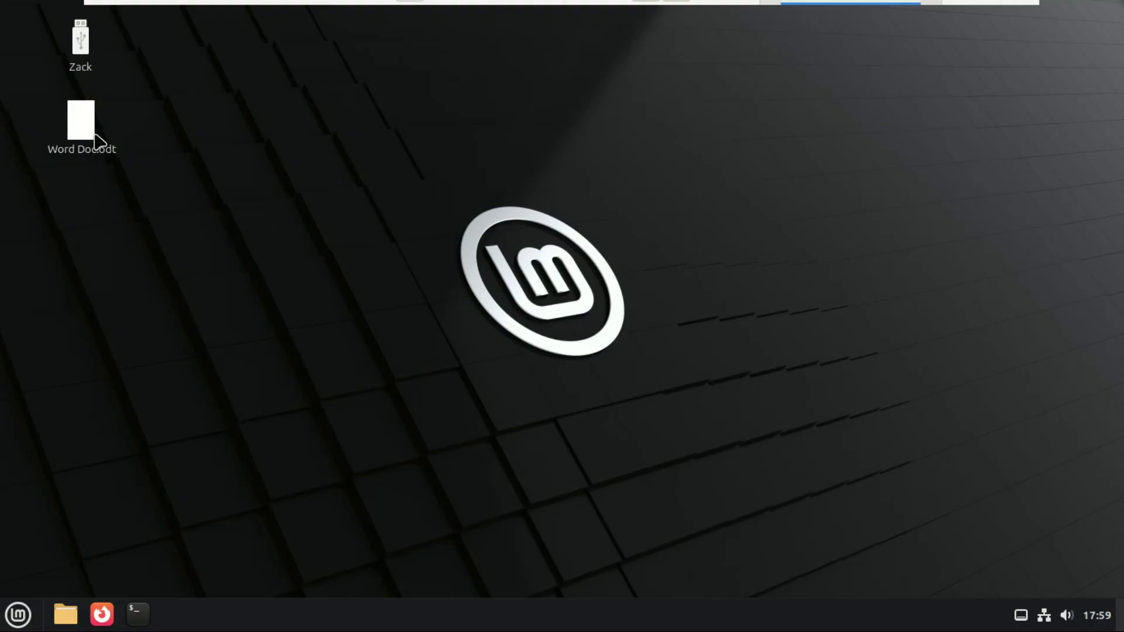
{"action": "double_click", "coordinate": [82, 126]}
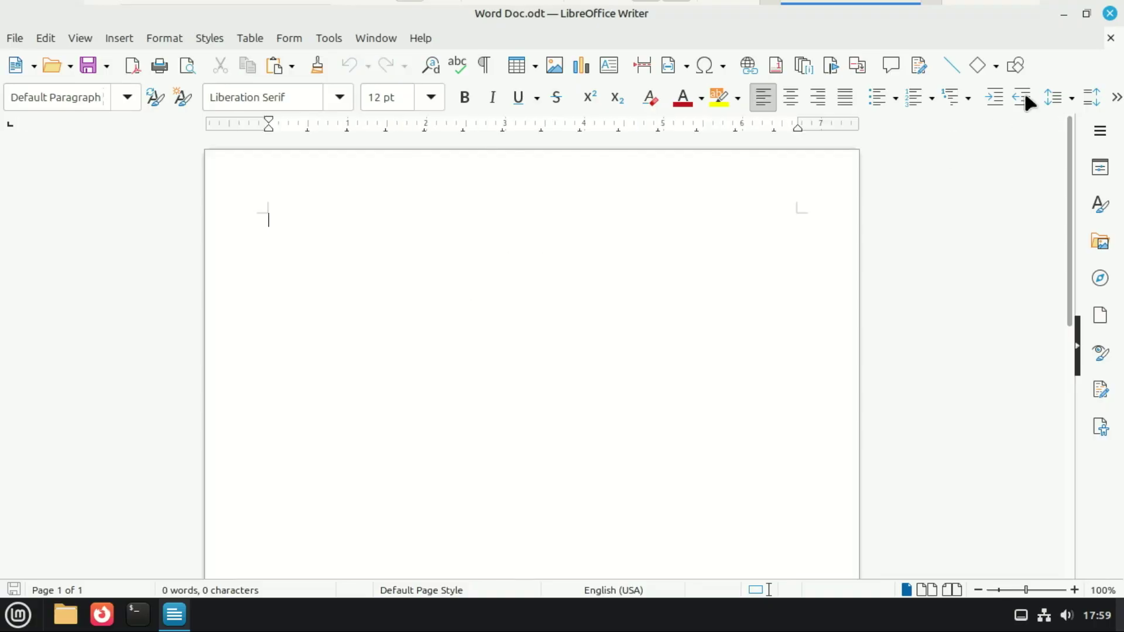
Close Writer and launch Timeshift from a menu search for 'time'
{"action": "left_click", "coordinate": [1110, 14]}
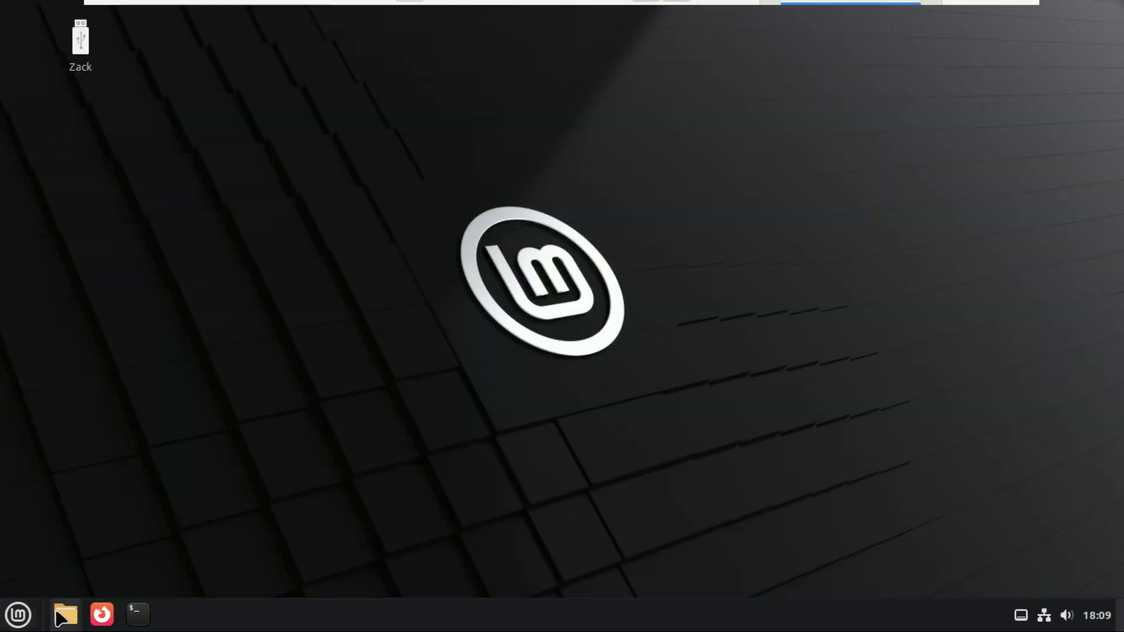
{"action": "left_click", "coordinate": [18, 615]}
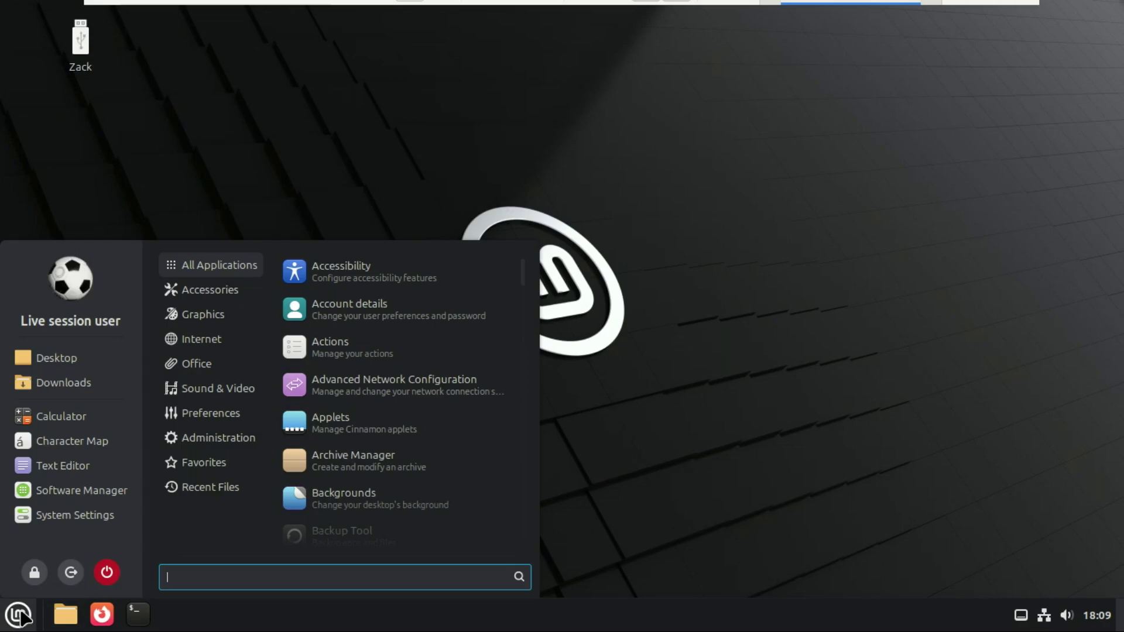
{"action": "type", "text": "time"}
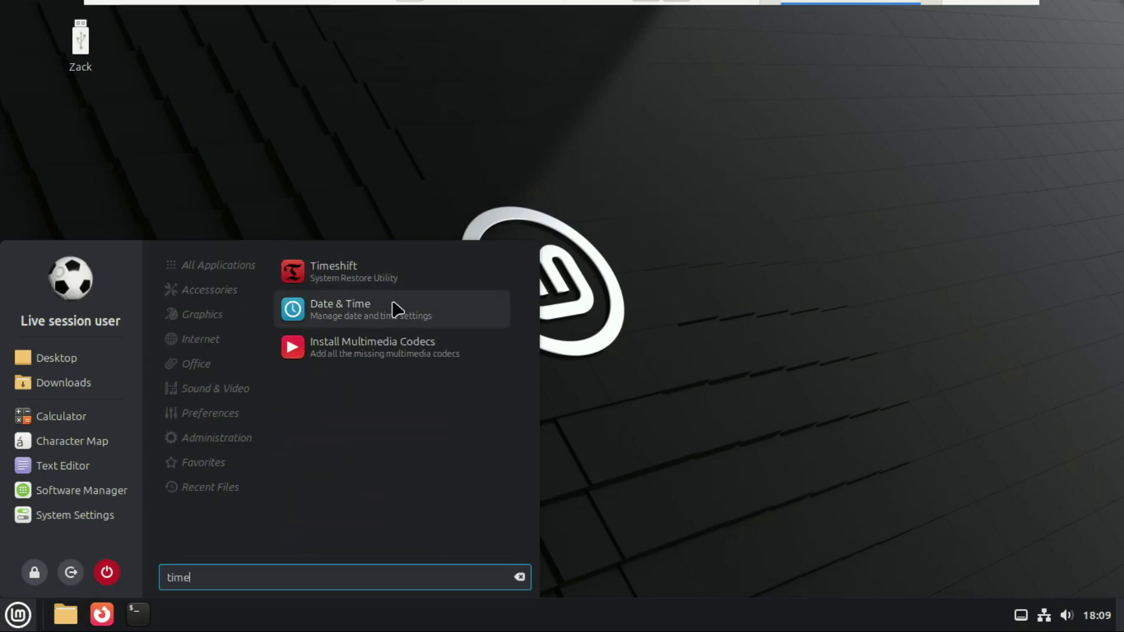
{"action": "left_click", "coordinate": [359, 271]}
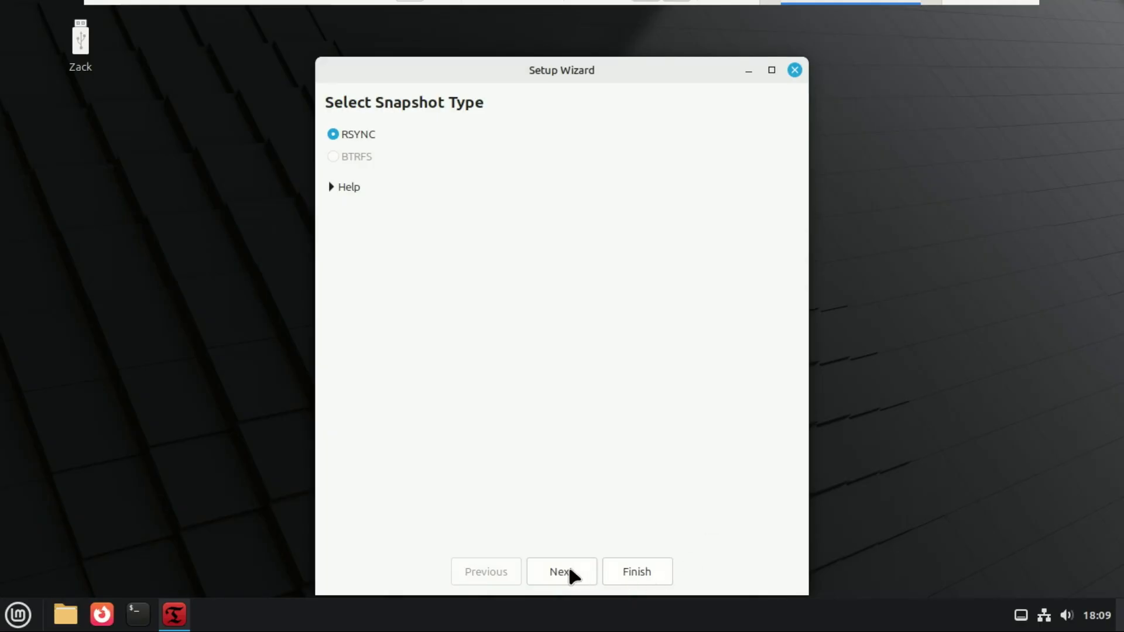
Finish the Timeshift setup wizard with the 126 GB disk as snapshot location
{"action": "left_click", "coordinate": [562, 572]}
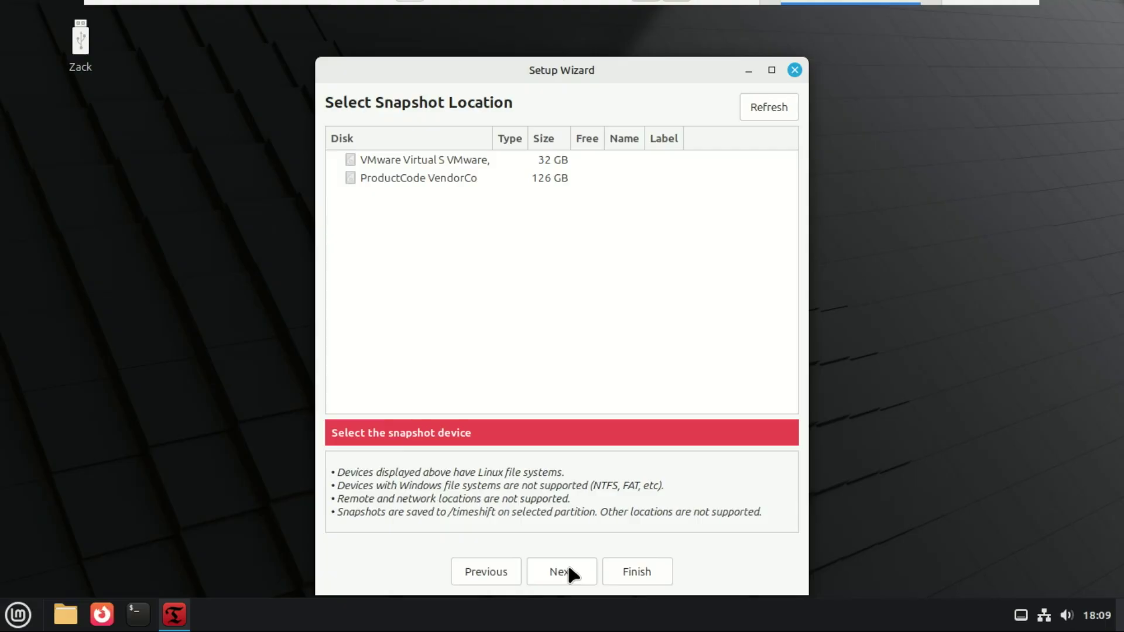
{"action": "left_click", "coordinate": [408, 176]}
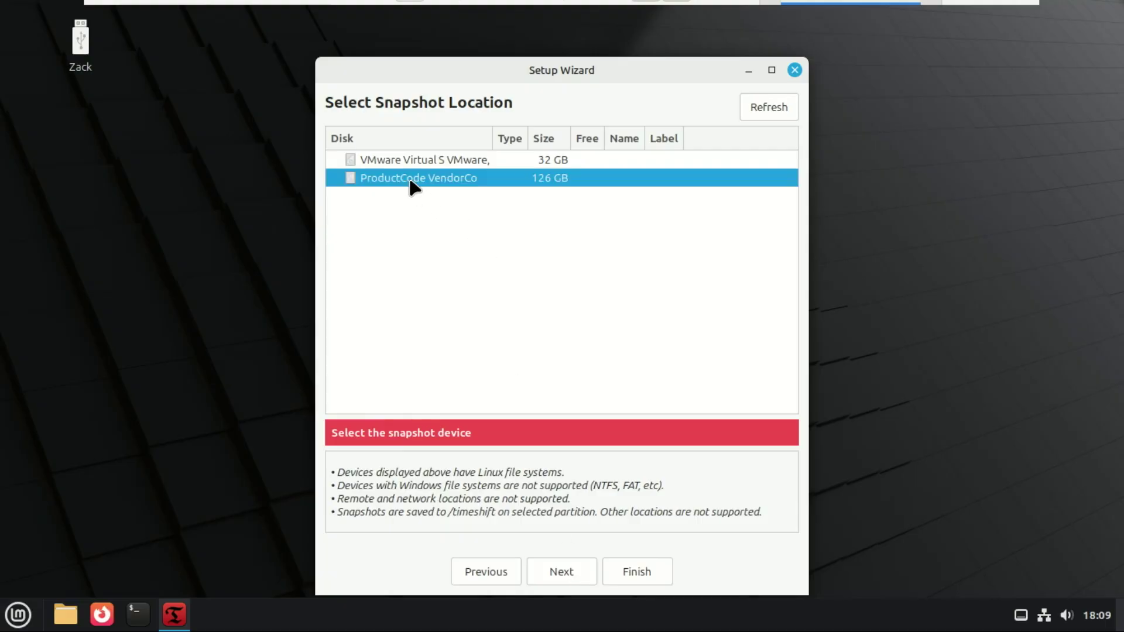
{"action": "left_click", "coordinate": [632, 571]}
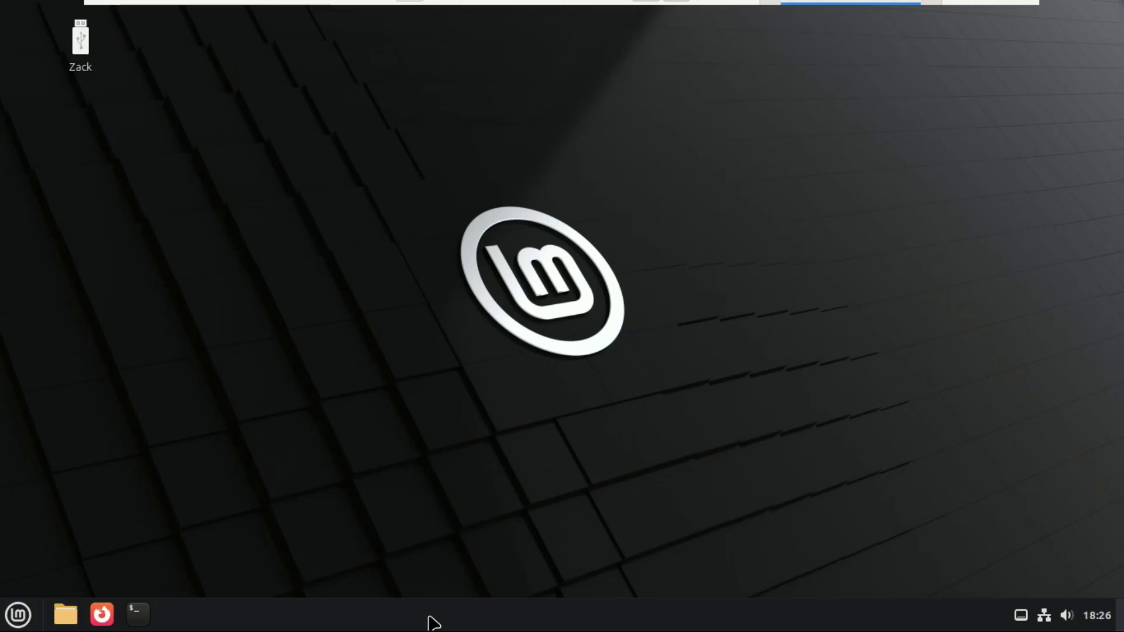
Find the Grouped window list applet by searching 'windo' and switch on its notification badges
{"action": "right_click", "coordinate": [432, 621]}
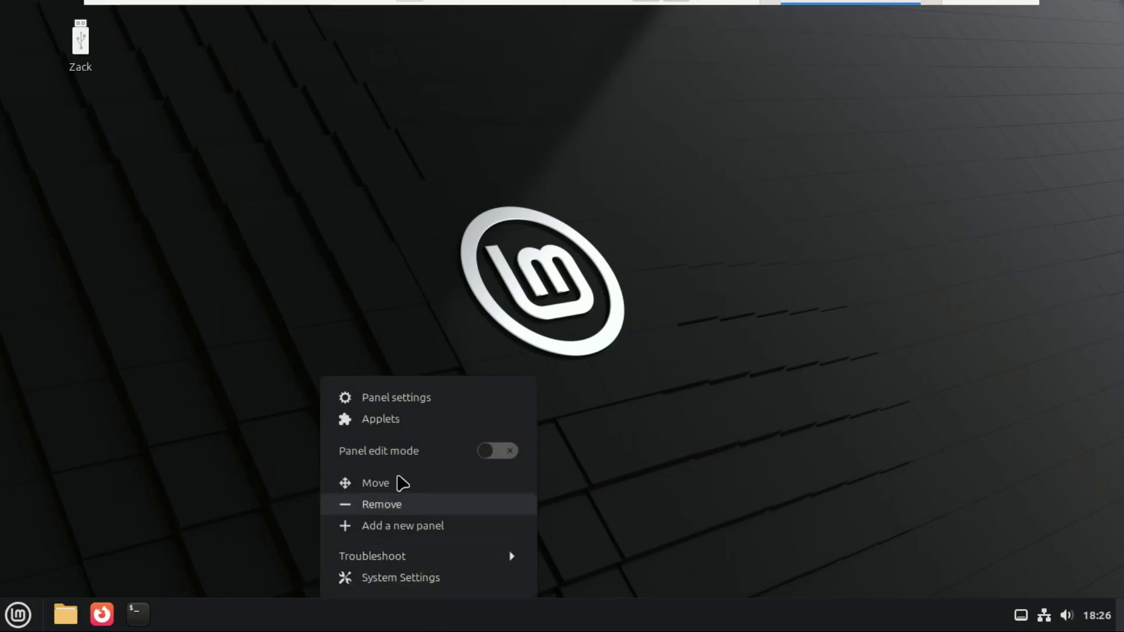
{"action": "left_click", "coordinate": [388, 420]}
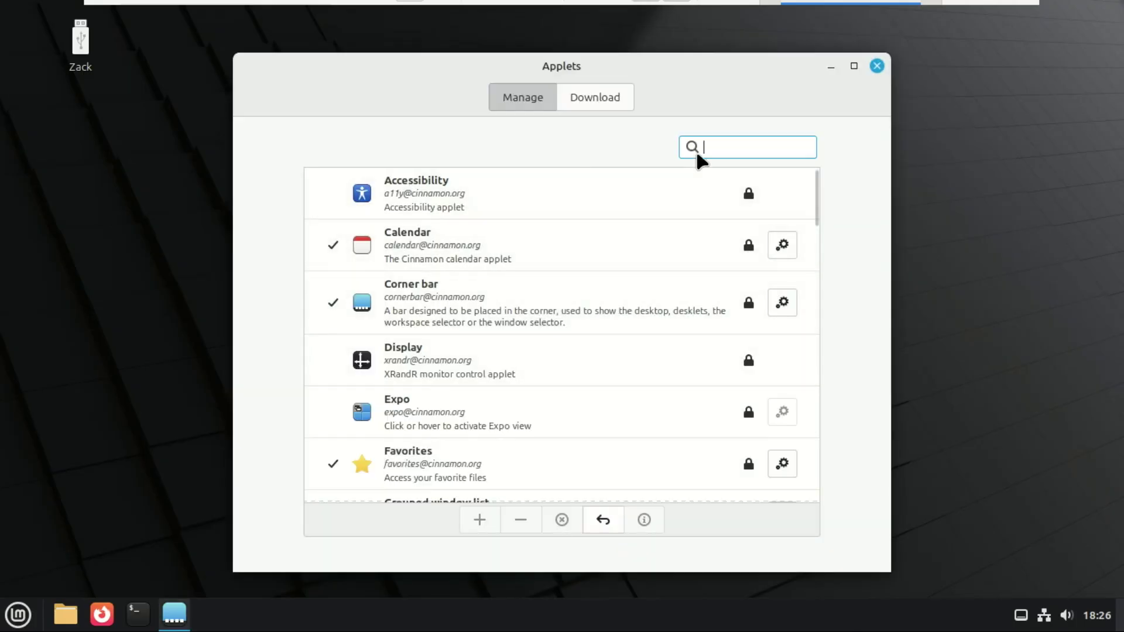
{"action": "type", "text": "windo"}
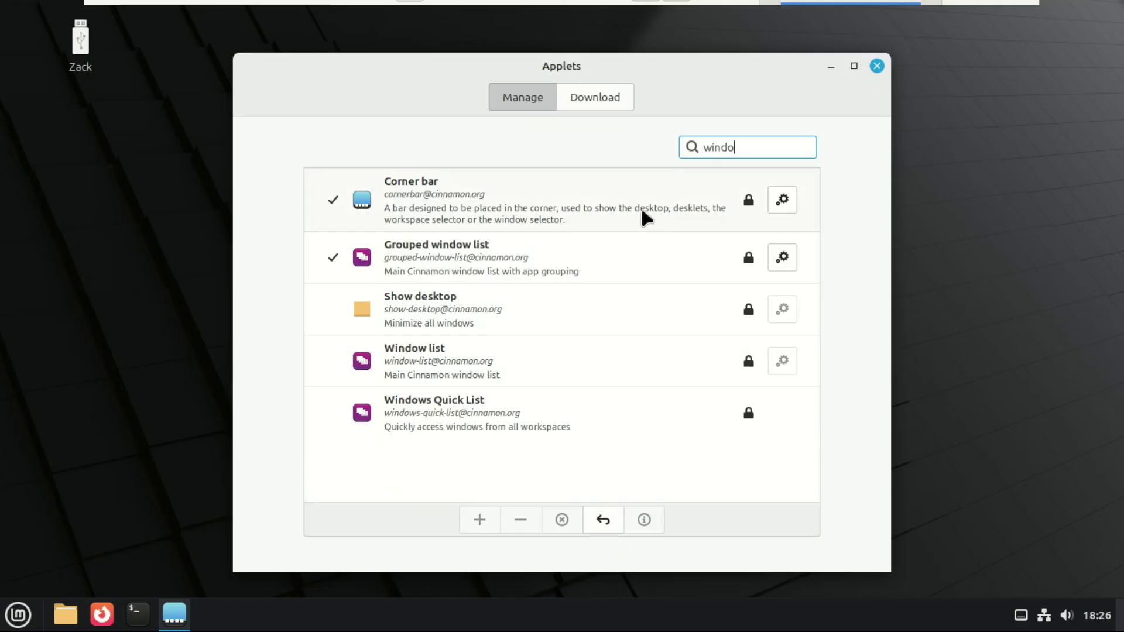
{"action": "left_click", "coordinate": [780, 259]}
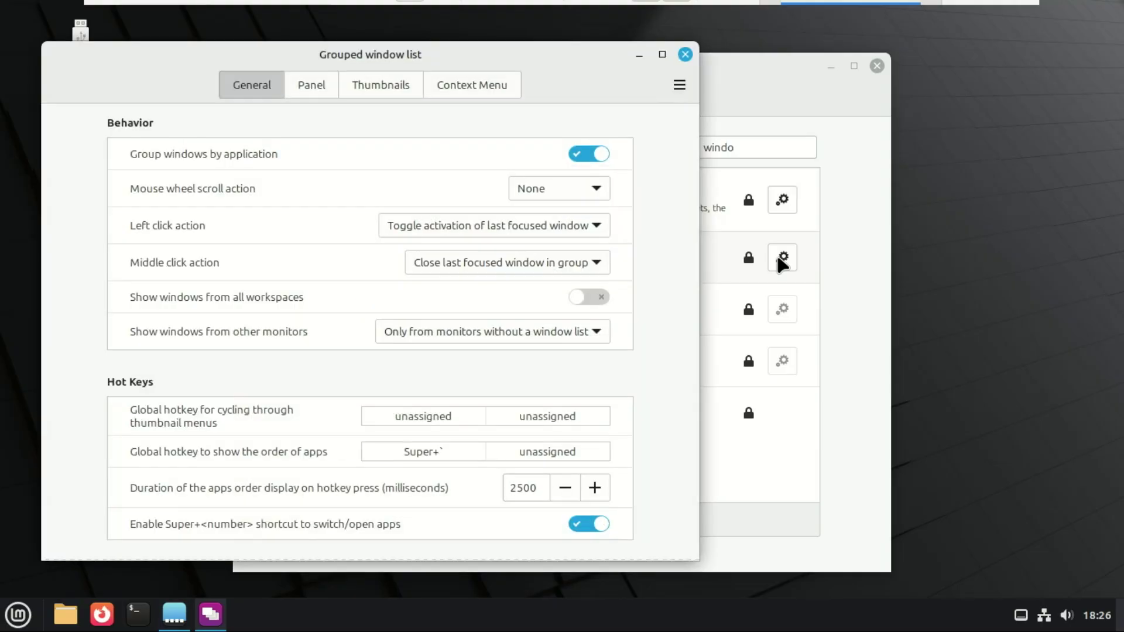
{"action": "left_click", "coordinate": [308, 81]}
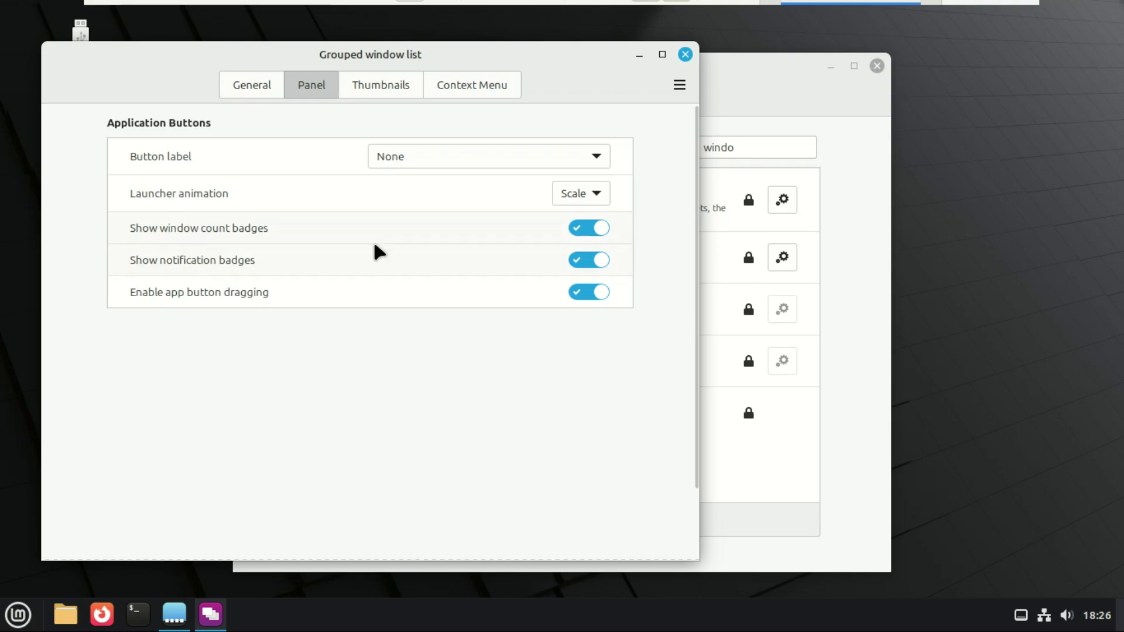
{"action": "left_click", "coordinate": [593, 261]}
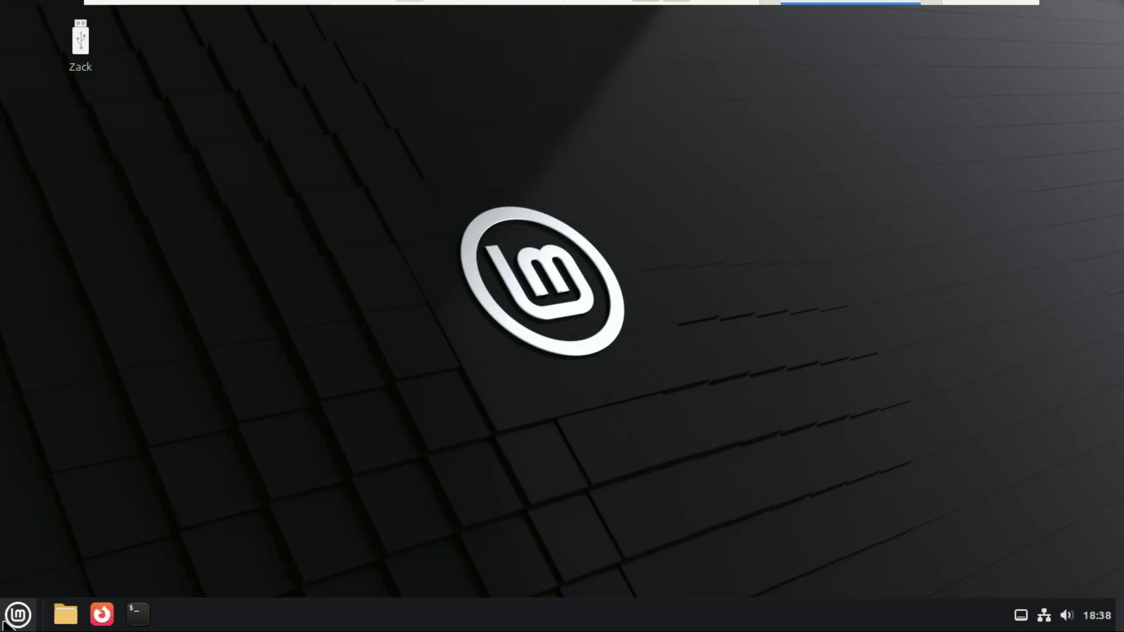
{"action": "left_click", "coordinate": [6, 624]}
{"action": "left_click", "coordinate": [6, 624]}
{"action": "left_click", "coordinate": [6, 624]}
{"action": "mouse_move", "coordinate": [211, 487]}
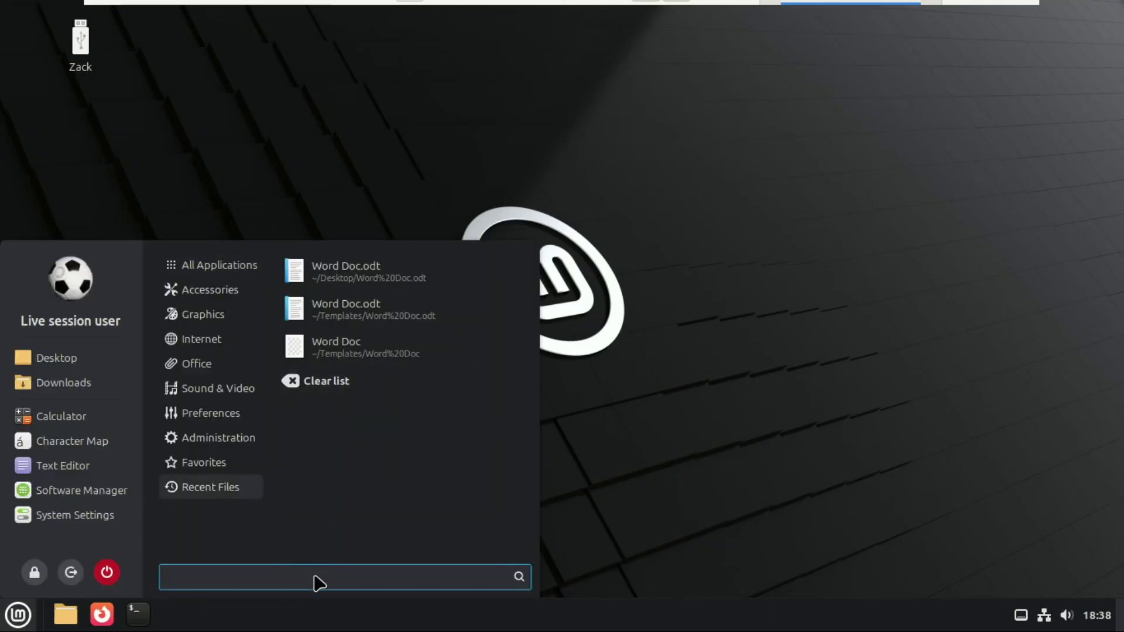
{"action": "type", "text": "key"}
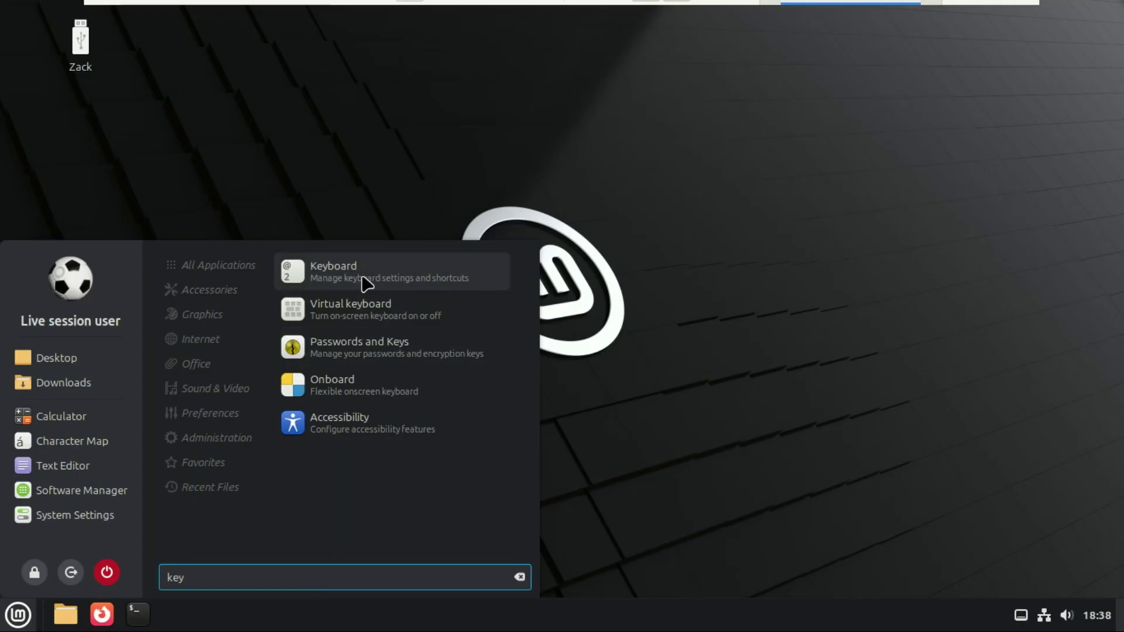
{"action": "left_click", "coordinate": [362, 277]}
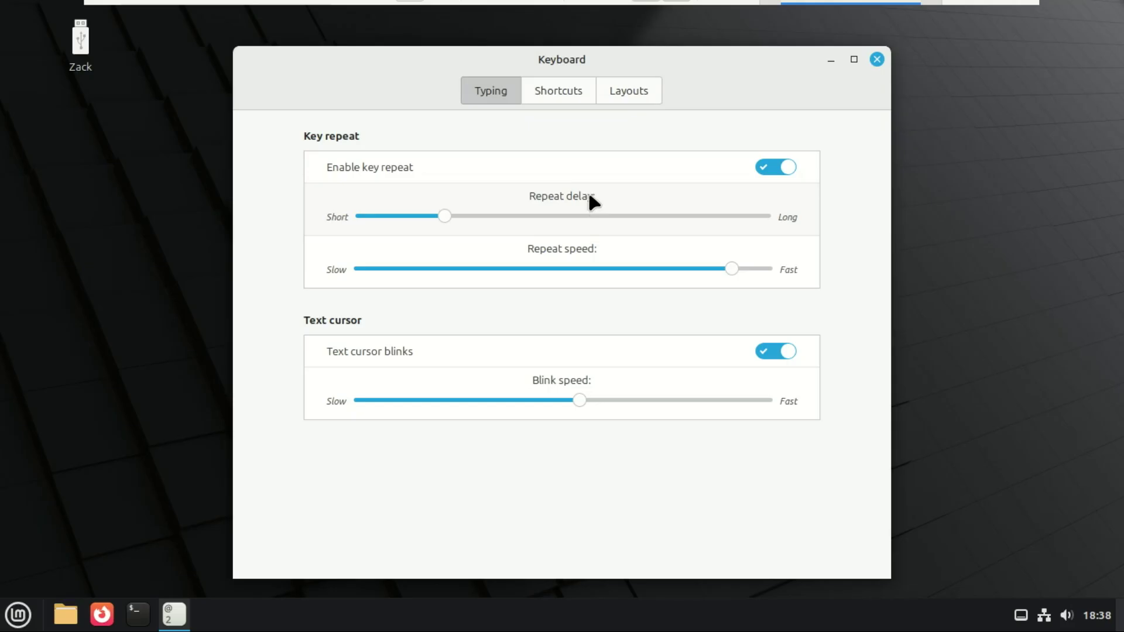
{"action": "left_click", "coordinate": [629, 98]}
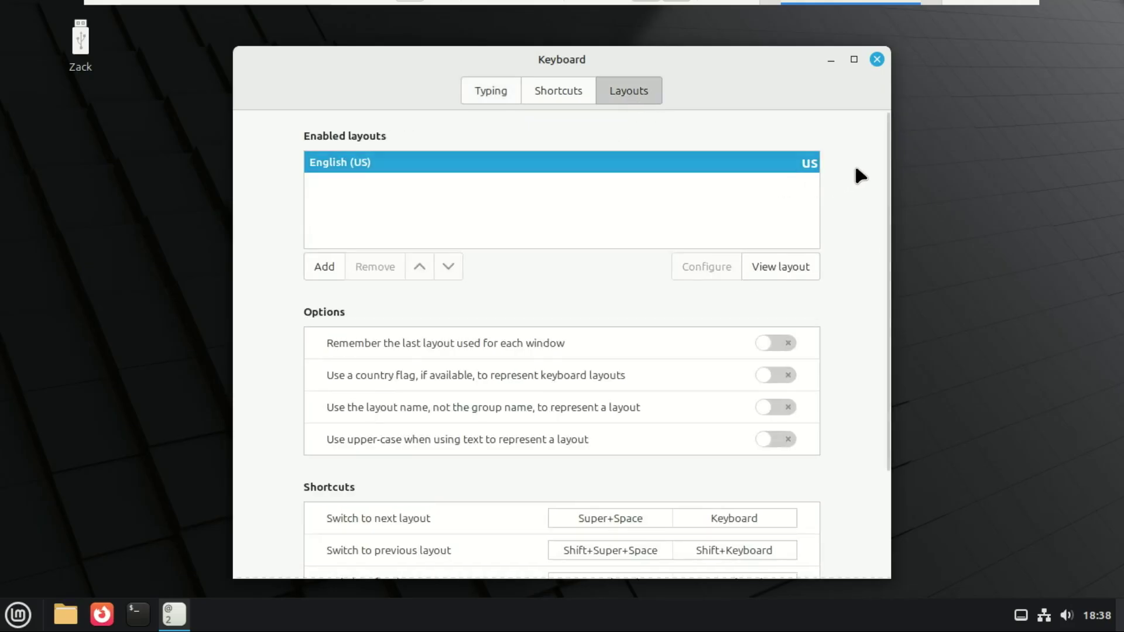
{"action": "left_click_drag", "start_coordinate": [890, 153], "coordinate": [854, 144]}
{"action": "left_click", "coordinate": [783, 269]}
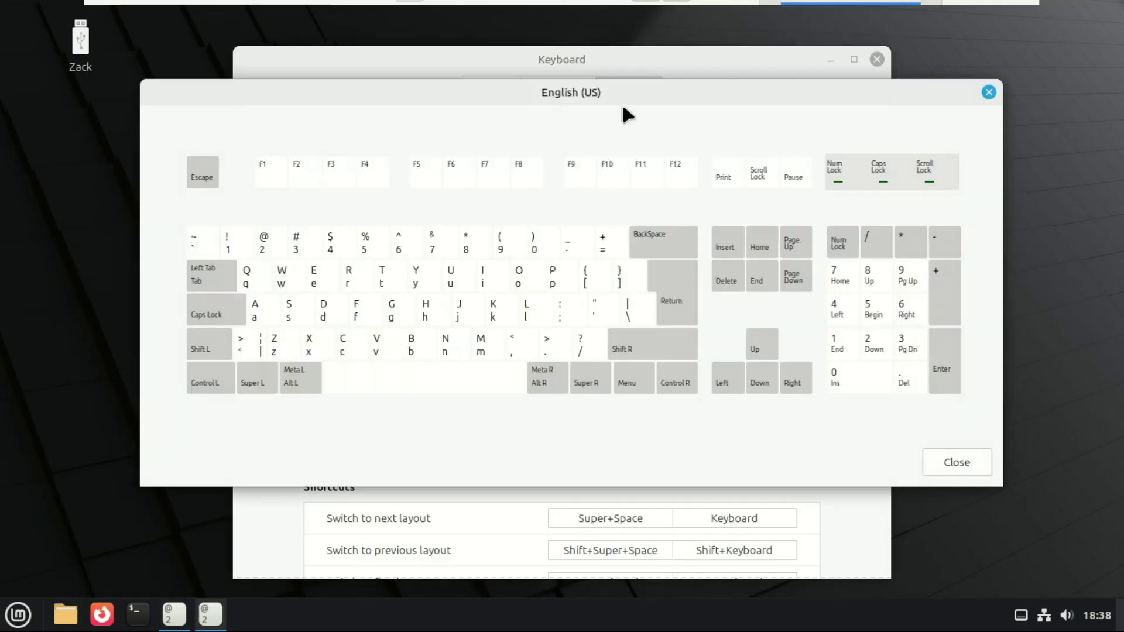
{"action": "left_click", "coordinate": [988, 93]}
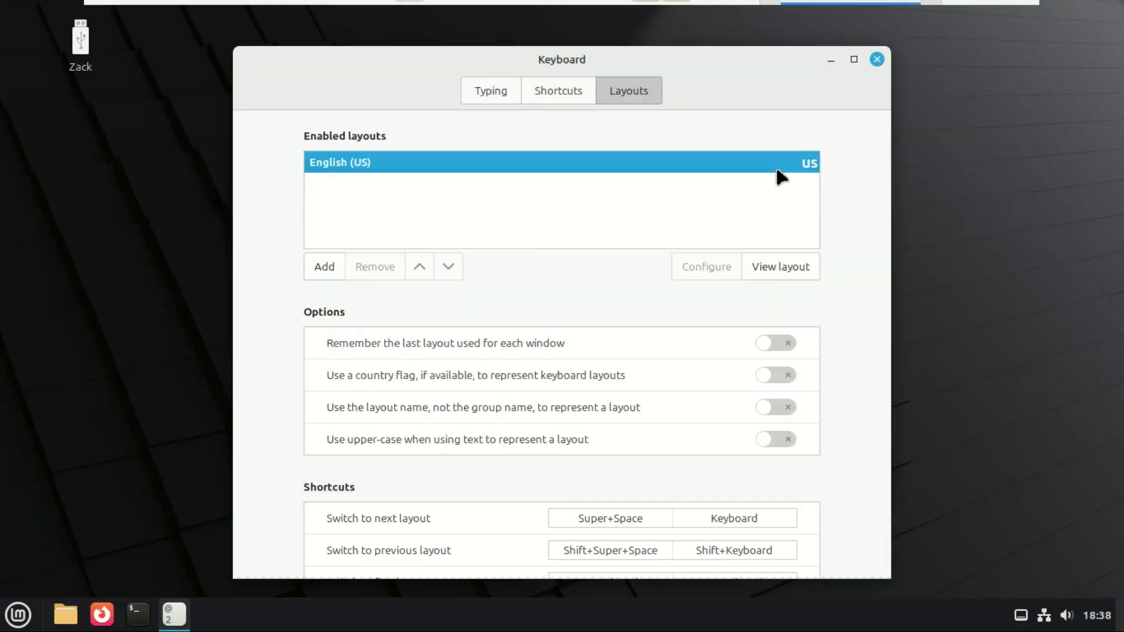
{"action": "left_click", "coordinate": [332, 261]}
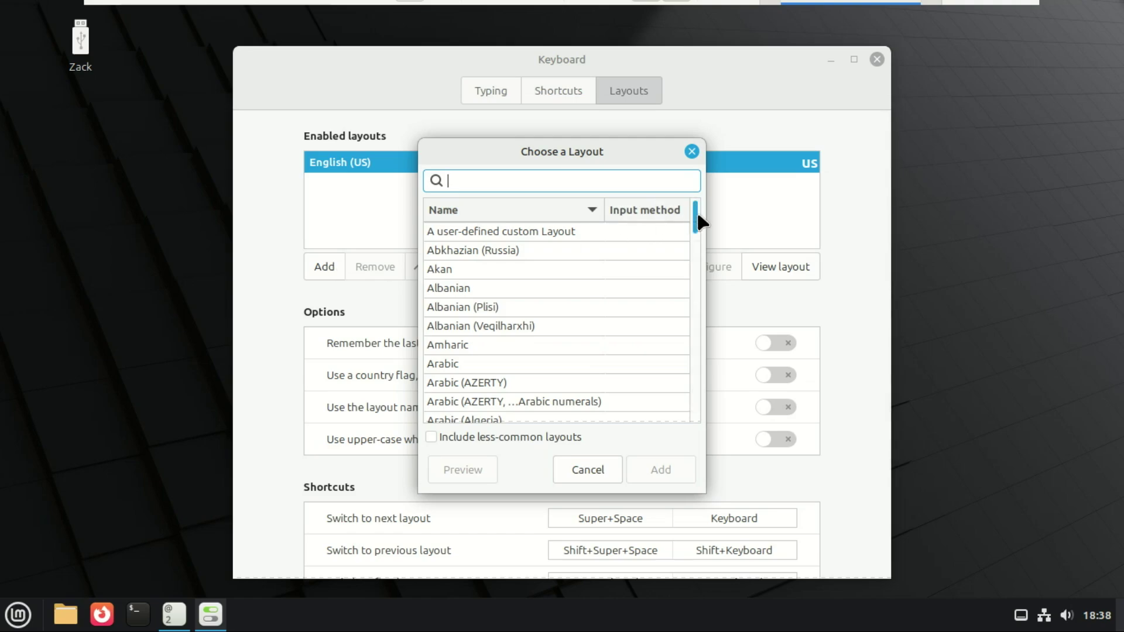
{"action": "left_click_drag", "start_coordinate": [698, 214], "coordinate": [682, 283]}
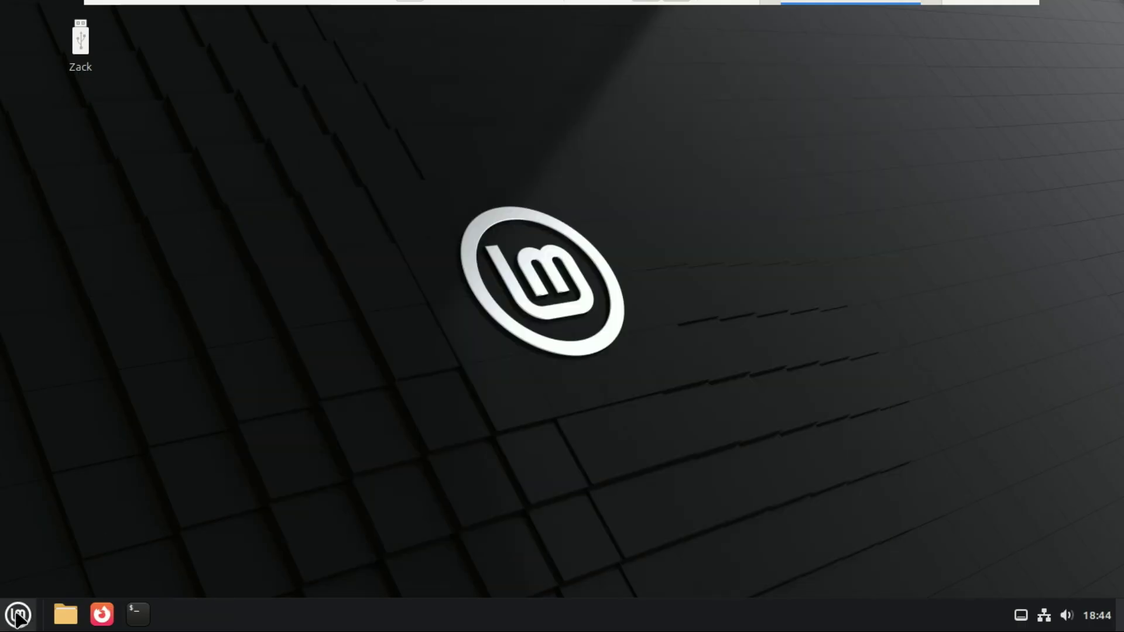
Turn on the on-screen virtual keyboard from the application menu's 'key' search
{"action": "left_click", "coordinate": [18, 615]}
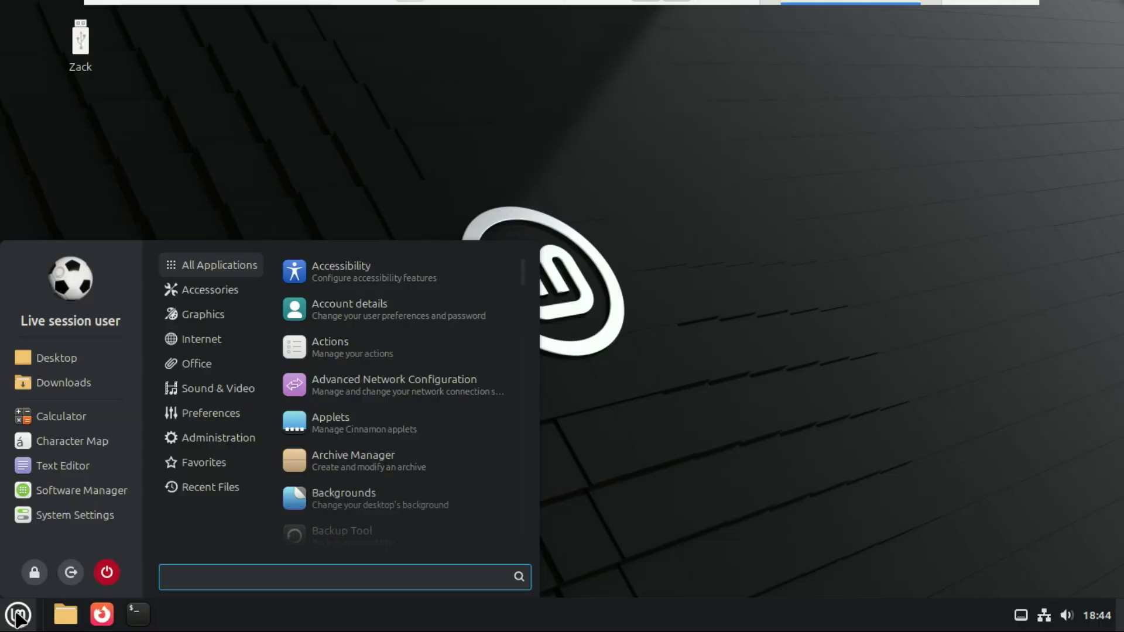
{"action": "type", "text": "key"}
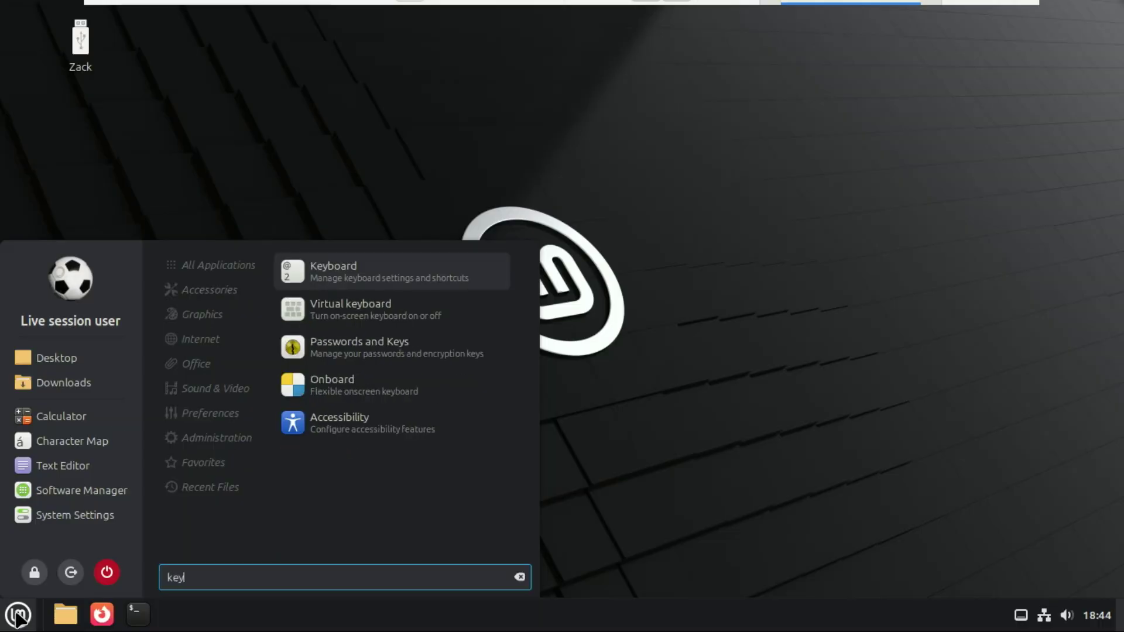
{"action": "left_click", "coordinate": [334, 325]}
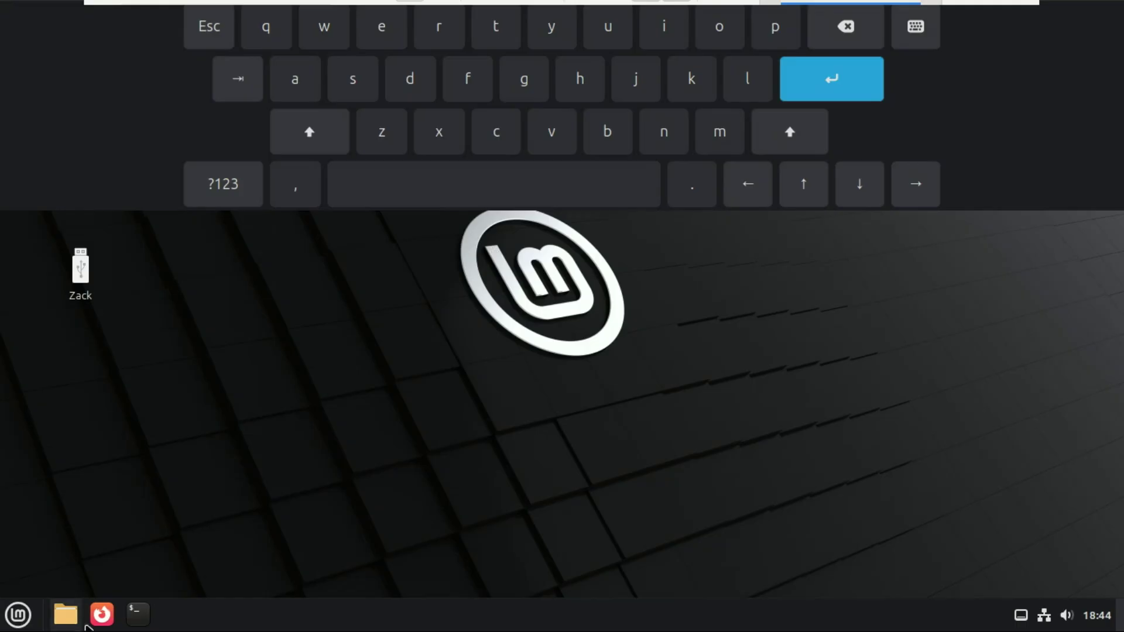
Launch a terminal and run 'sudo apt update' with the on-screen keyboard
{"action": "left_click", "coordinate": [138, 618]}
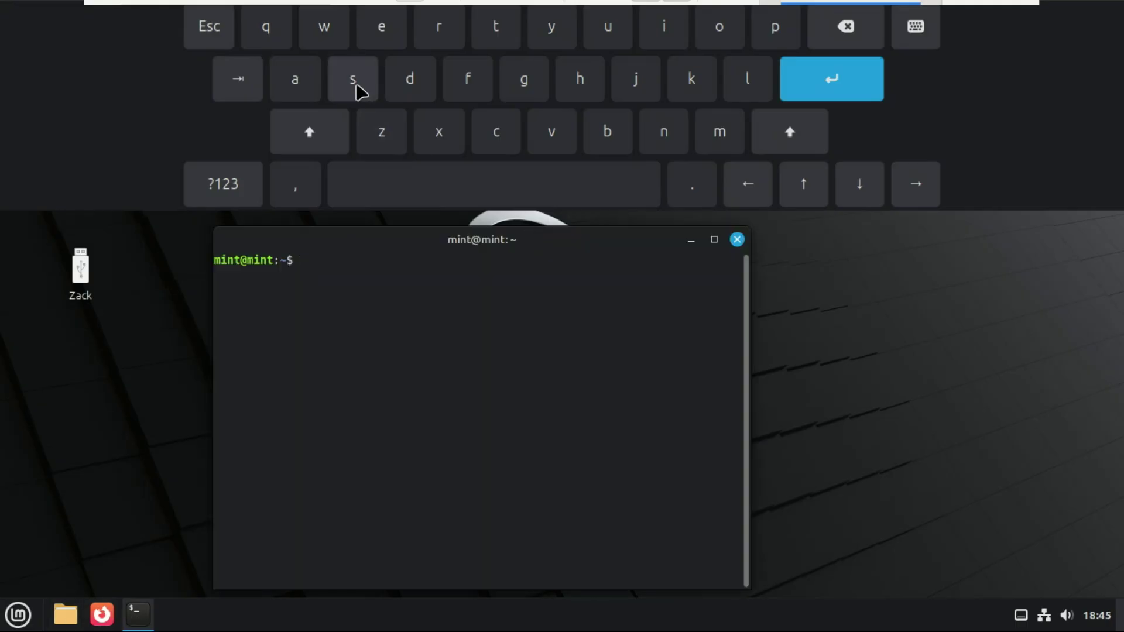
{"action": "left_click", "coordinate": [356, 88]}
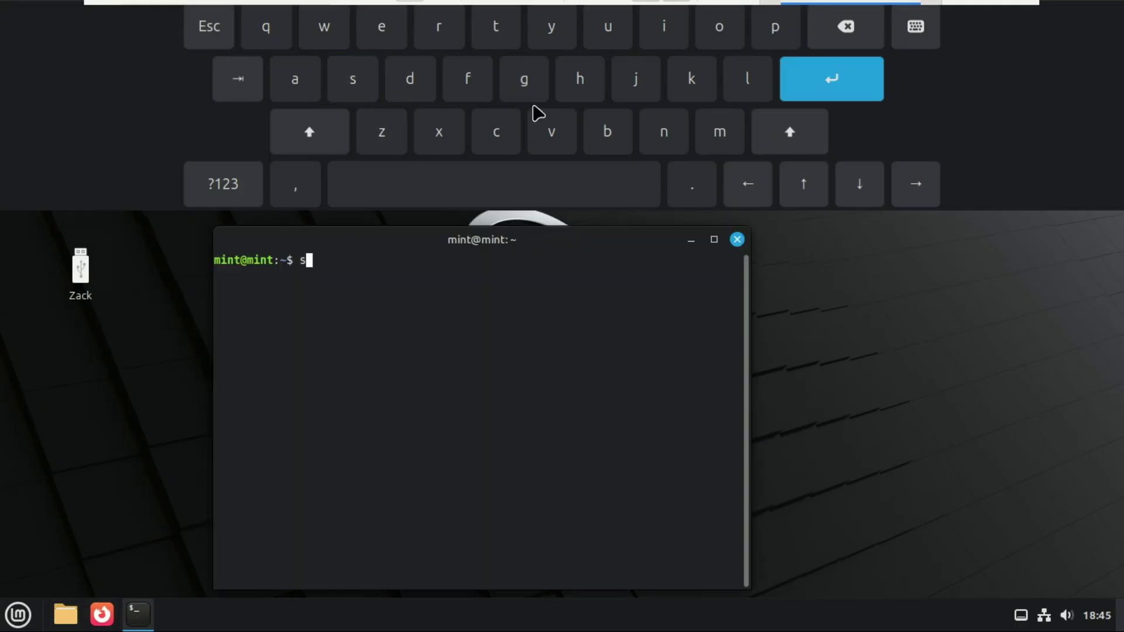
{"action": "left_click", "coordinate": [611, 30]}
{"action": "left_click", "coordinate": [417, 88]}
{"action": "left_click", "coordinate": [717, 41]}
{"action": "left_click", "coordinate": [532, 185]}
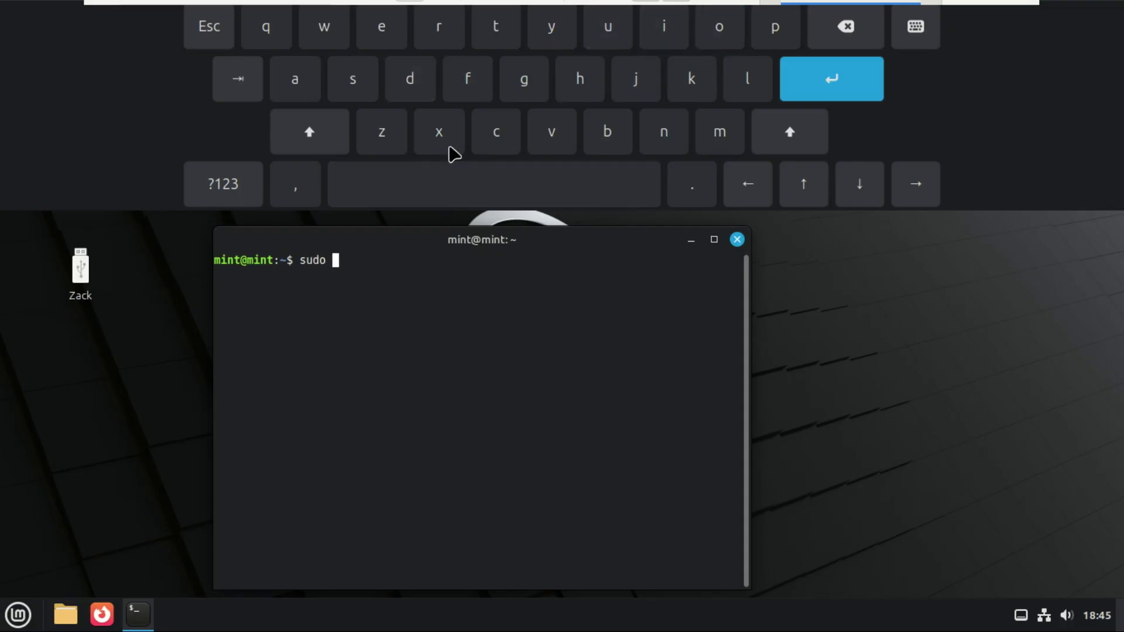
{"action": "left_click", "coordinate": [300, 87]}
{"action": "left_click", "coordinate": [773, 32]}
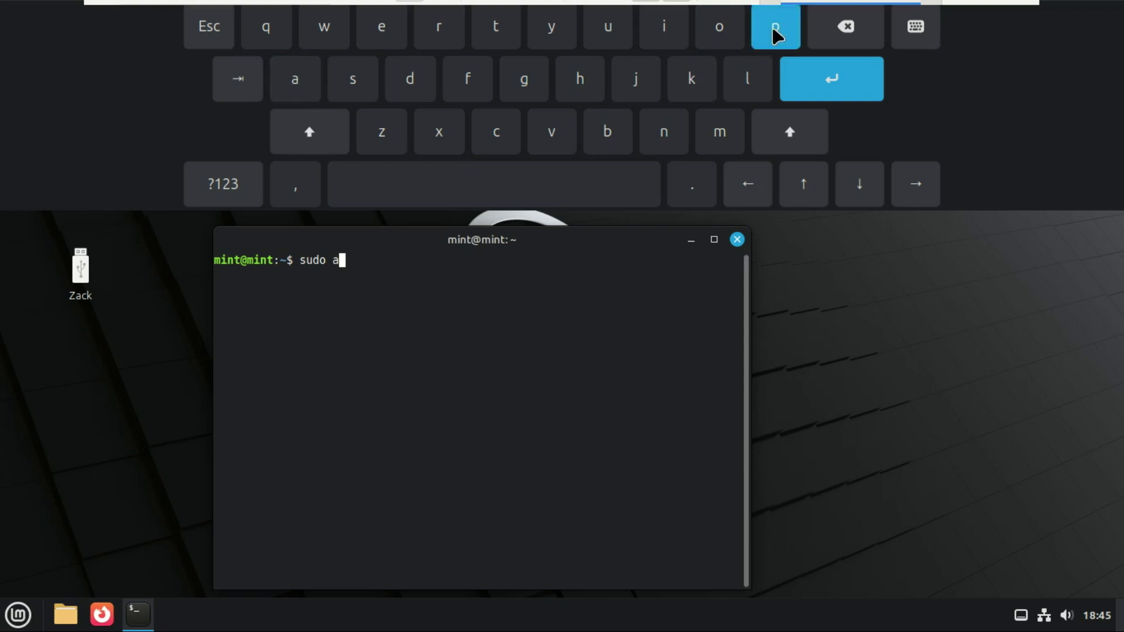
{"action": "left_click", "coordinate": [512, 38]}
{"action": "left_click", "coordinate": [520, 171]}
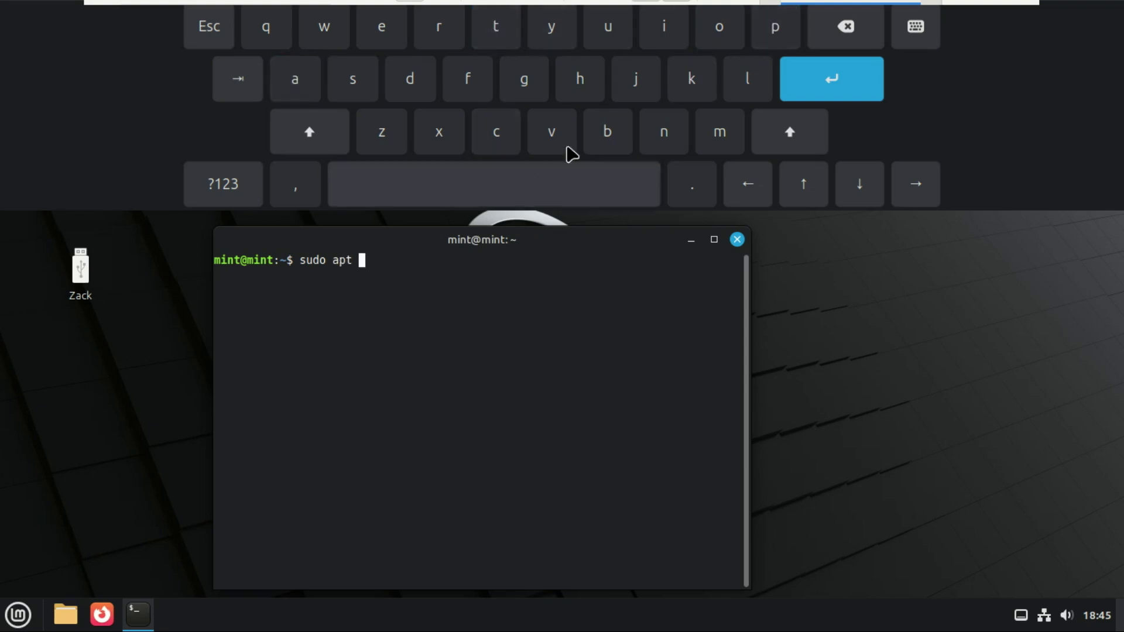
{"action": "left_click", "coordinate": [612, 30]}
{"action": "left_click", "coordinate": [776, 37]}
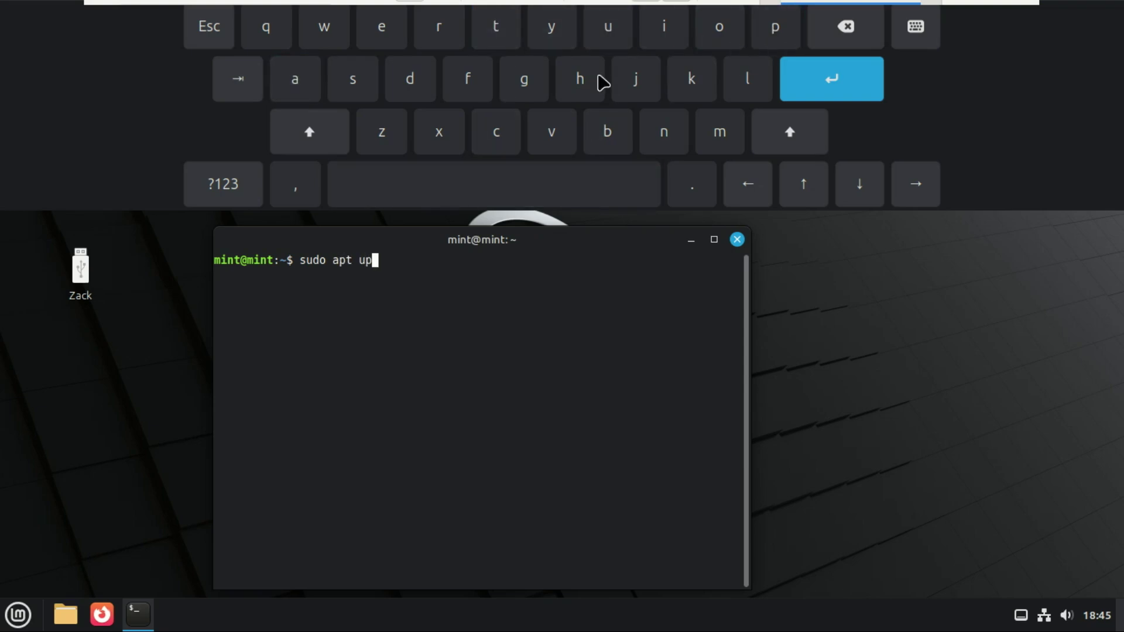
{"action": "left_click", "coordinate": [420, 85]}
{"action": "left_click", "coordinate": [296, 87]}
{"action": "left_click", "coordinate": [497, 34]}
{"action": "left_click", "coordinate": [383, 35]}
{"action": "left_click", "coordinate": [831, 93]}
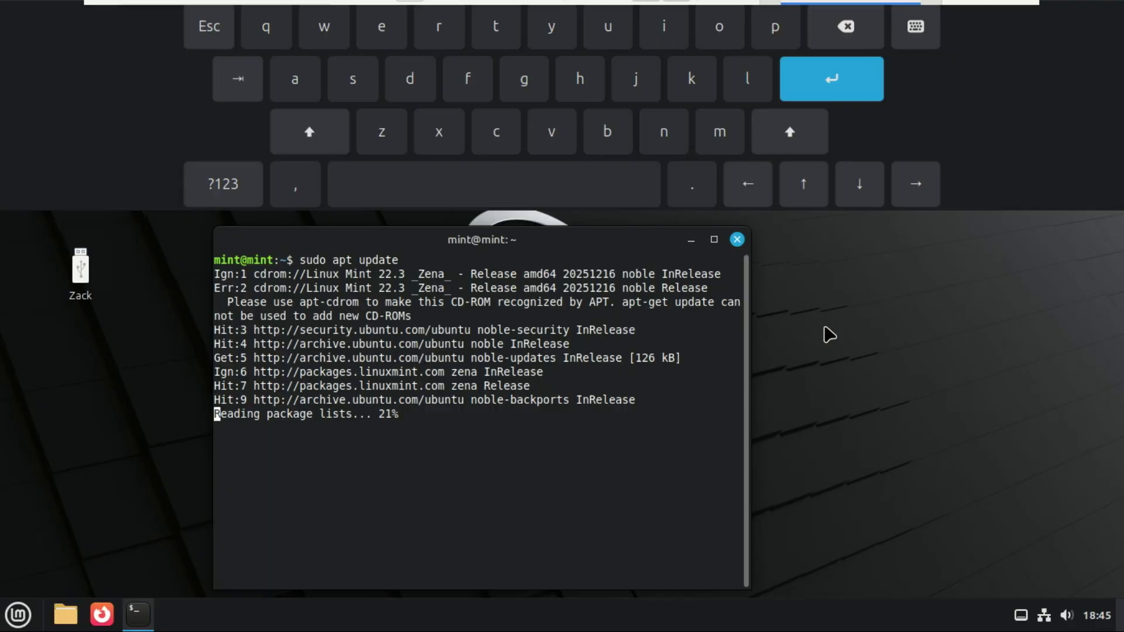
Run 'clear', close the terminal with Ctrl+D, and hide the on-screen keyboard
{"action": "type", "text": "cl"}
{"action": "left_click", "coordinate": [384, 29]}
{"action": "left_click", "coordinate": [295, 78]}
{"action": "left_click", "coordinate": [440, 27]}
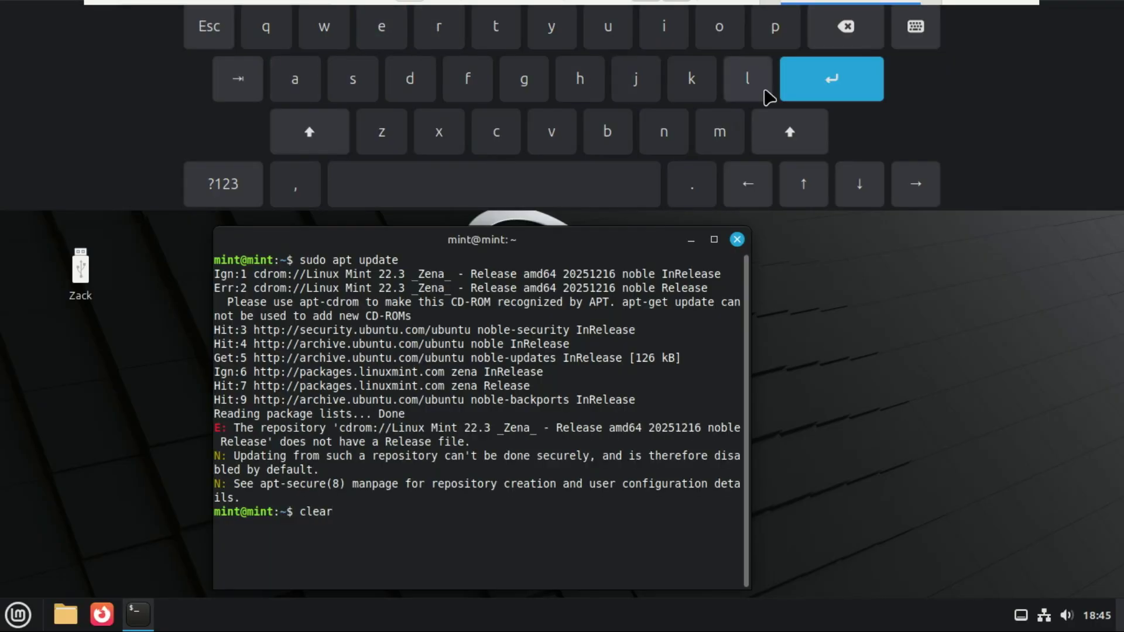
{"action": "left_click", "coordinate": [829, 87]}
{"action": "key", "text": "ctrl+d"}
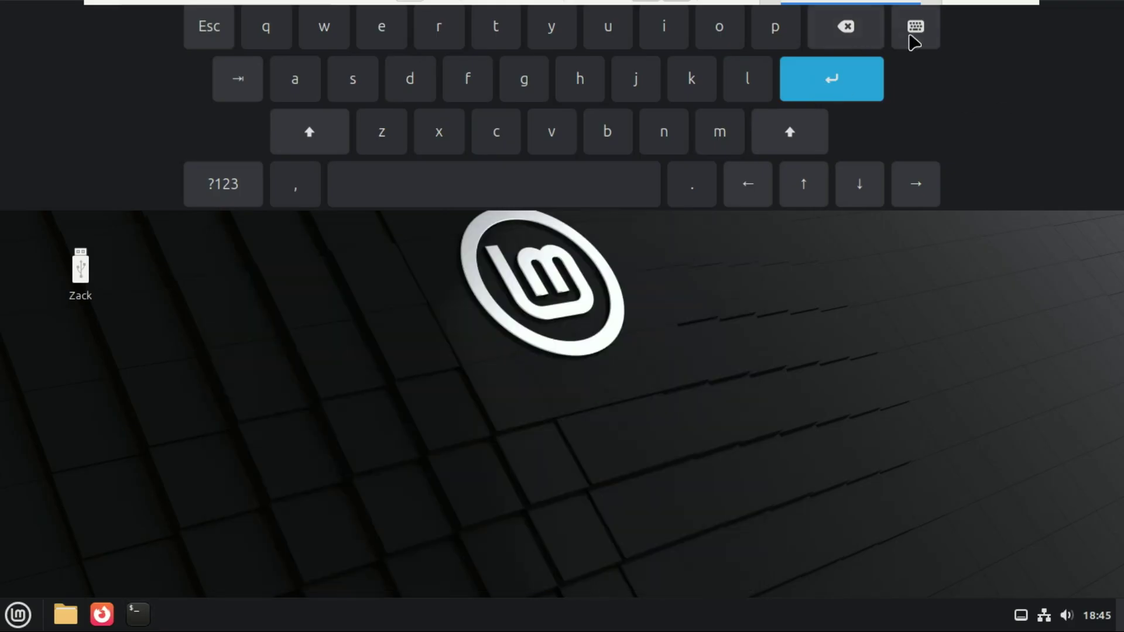
{"action": "left_click", "coordinate": [916, 27]}
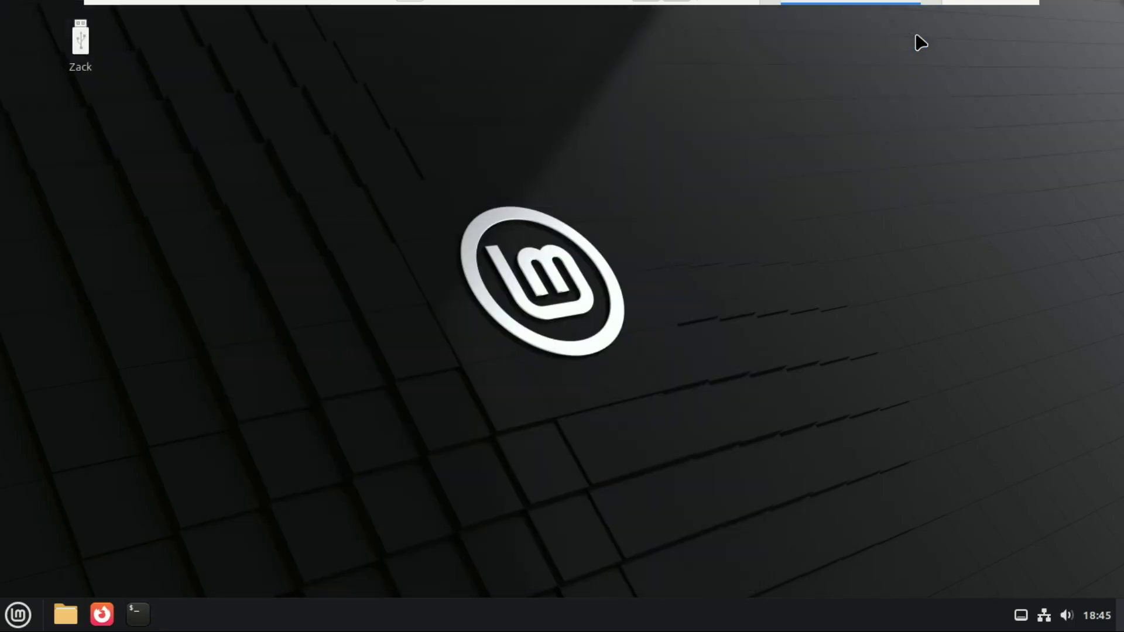
Search the application menu for 'thunder' and launch the Thunderbolt configuration tool
{"action": "left_click", "coordinate": [18, 616]}
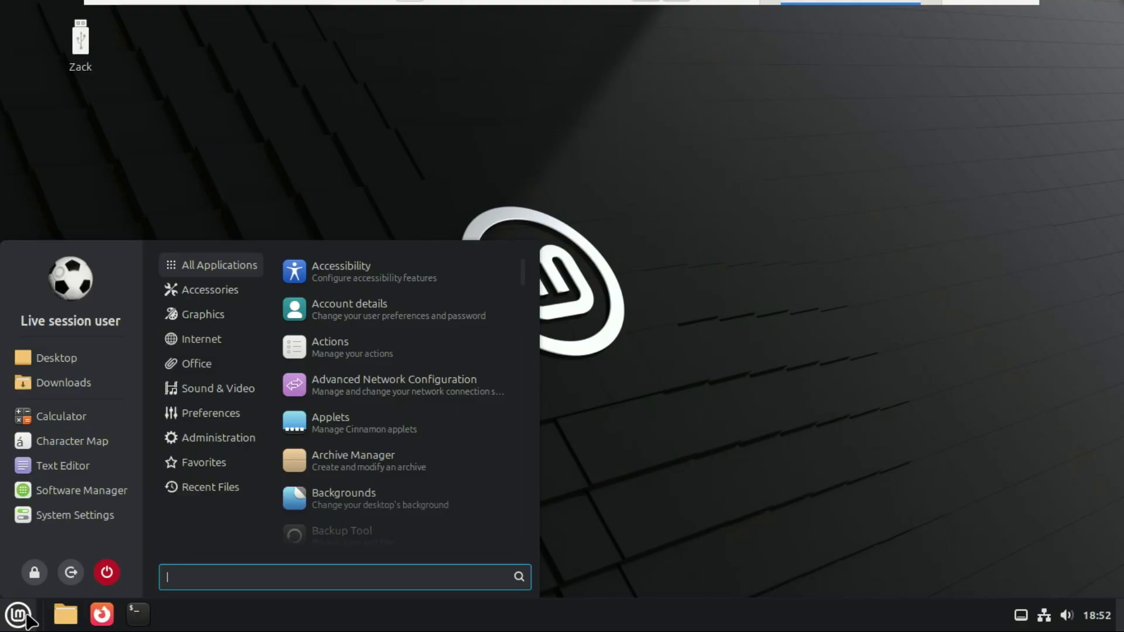
{"action": "type", "text": "thn"}
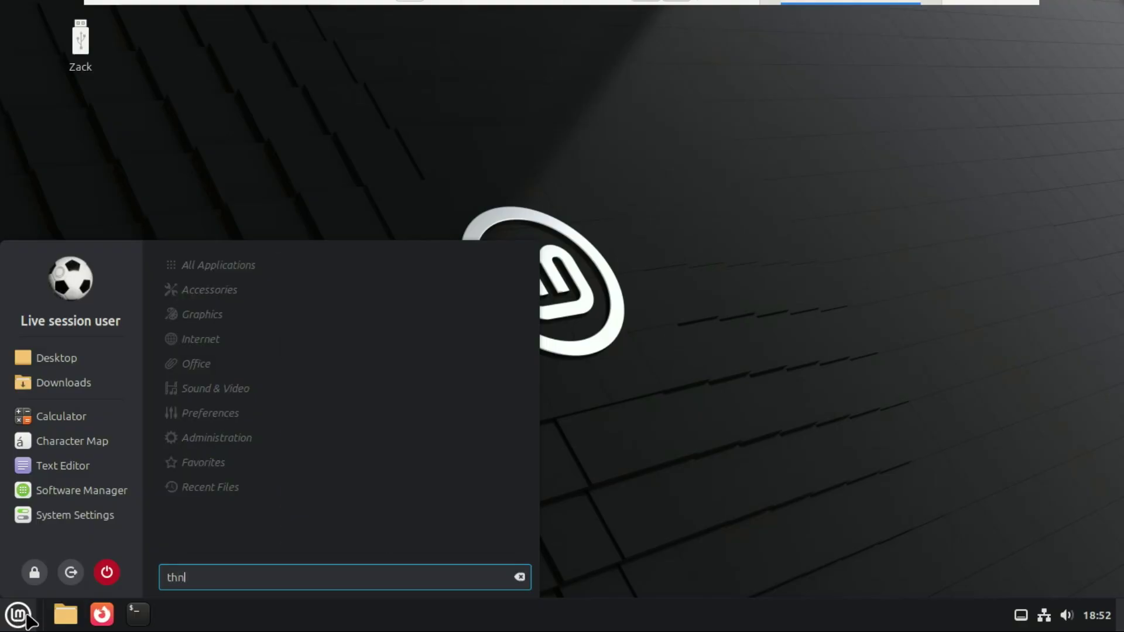
{"action": "key", "text": "BackSpace"}
{"action": "type", "text": "under"}
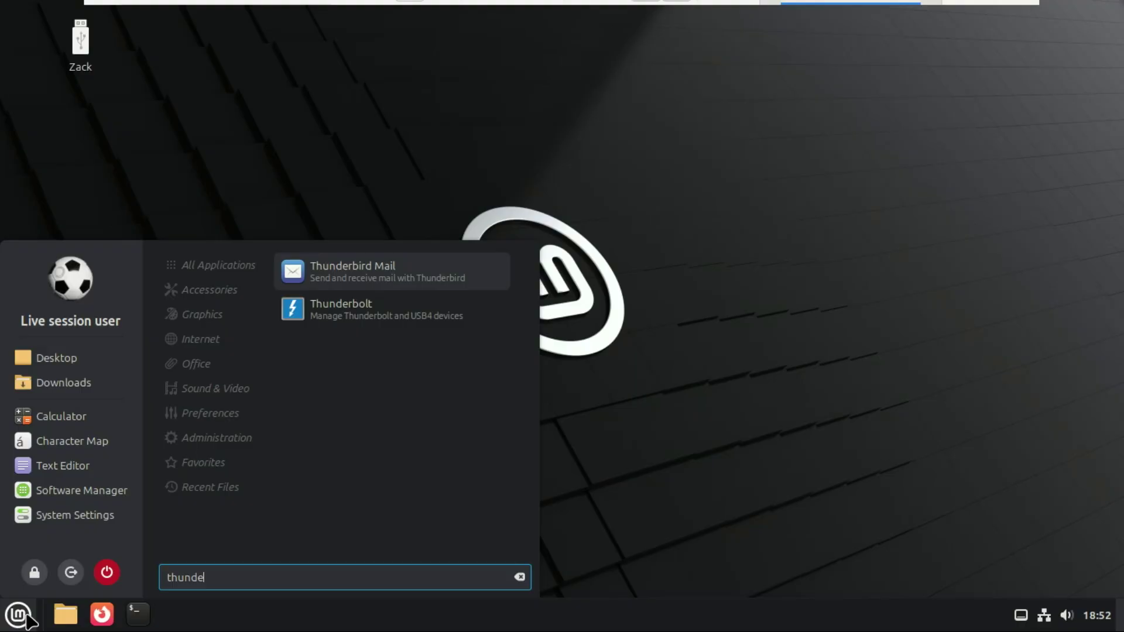
{"action": "left_click", "coordinate": [353, 319]}
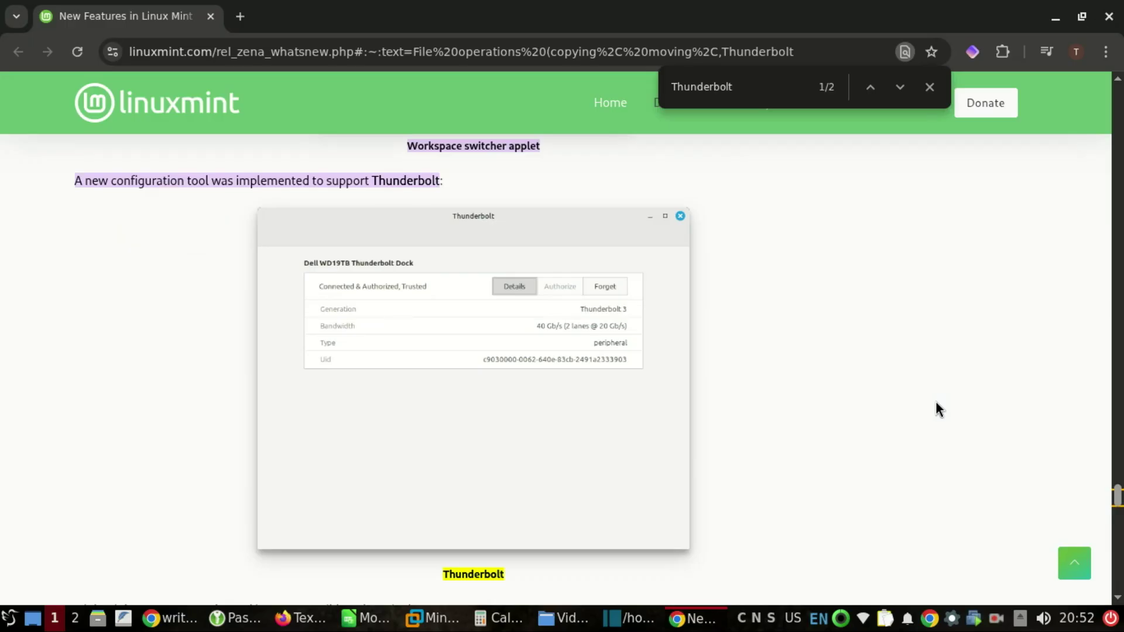
Close Chrome's find bar for 'Thunderbolt', removing the match highlights
{"action": "left_click", "coordinate": [930, 87]}
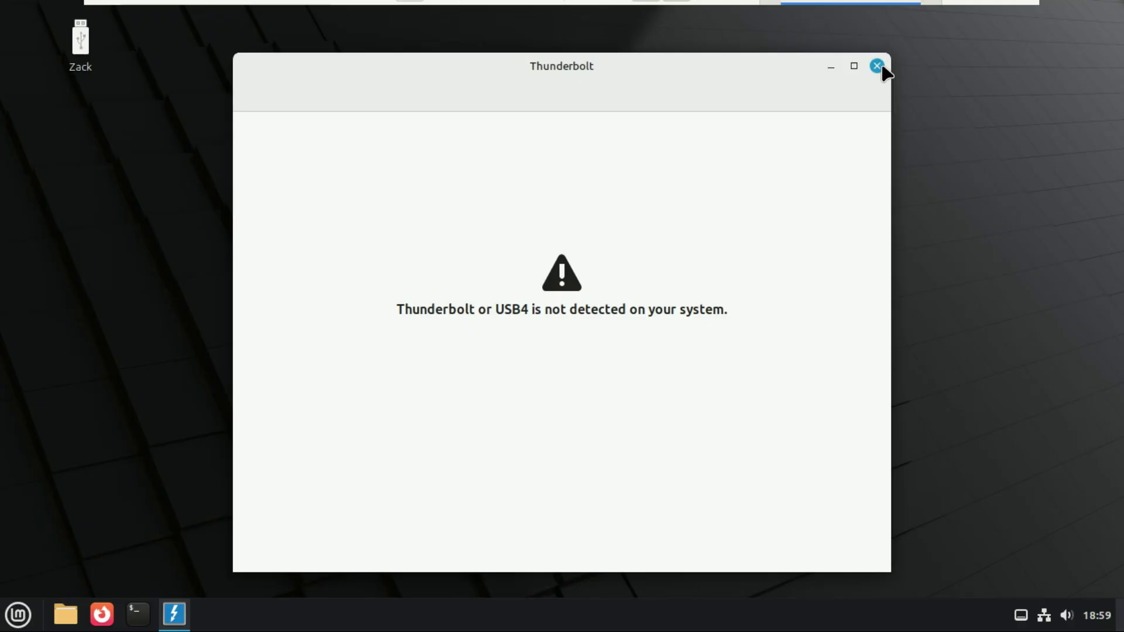
Close the Thunderbolt window and open a maximized terminal
{"action": "left_click", "coordinate": [883, 70]}
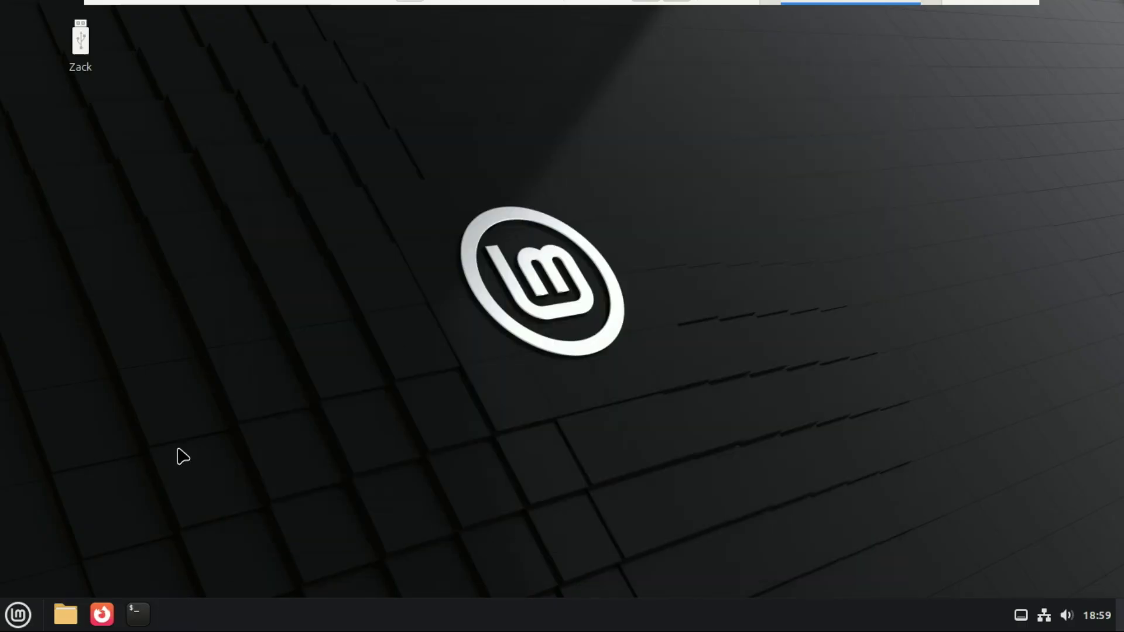
{"action": "left_click", "coordinate": [138, 614]}
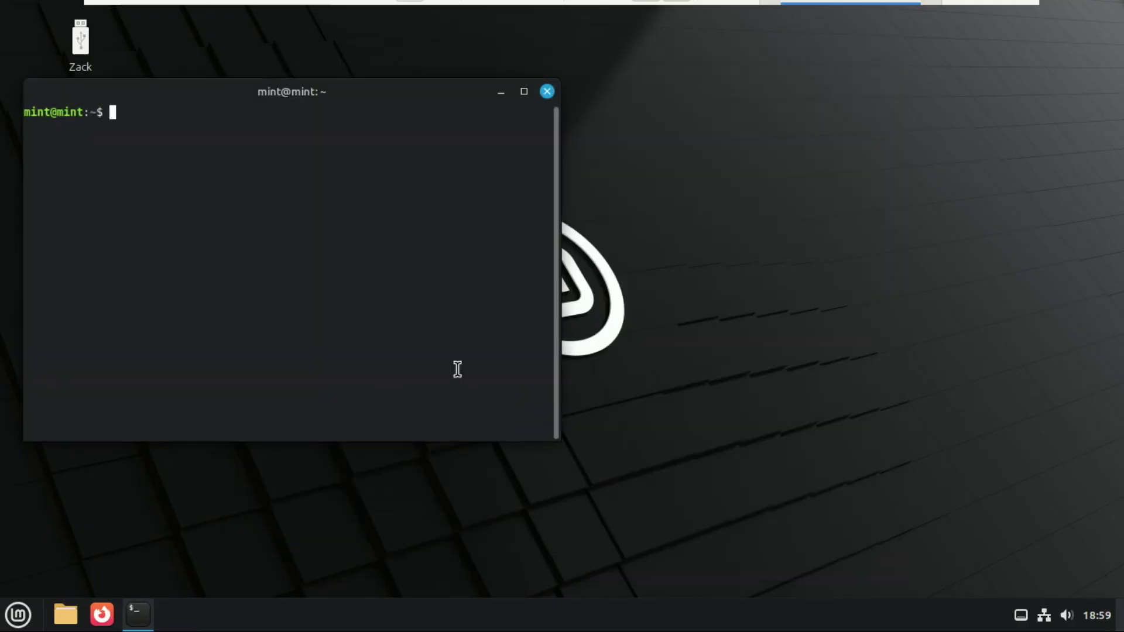
{"action": "left_click", "coordinate": [524, 93]}
Rerun neofetch from history and select the 'Kernel: 6.14.0-37-generic' line
{"action": "type", "text": "clear"}
{"action": "key", "text": "Up"}
{"action": "key", "text": "Up"}
{"action": "key", "text": "Return"}
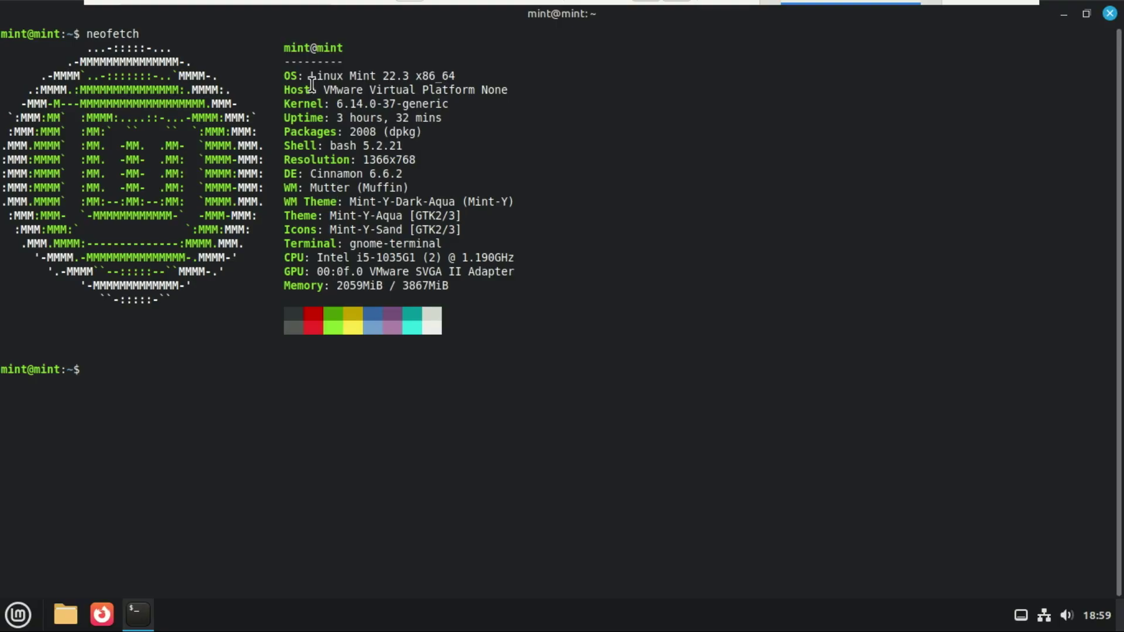
{"action": "left_click_drag", "start_coordinate": [283, 103], "coordinate": [465, 104]}
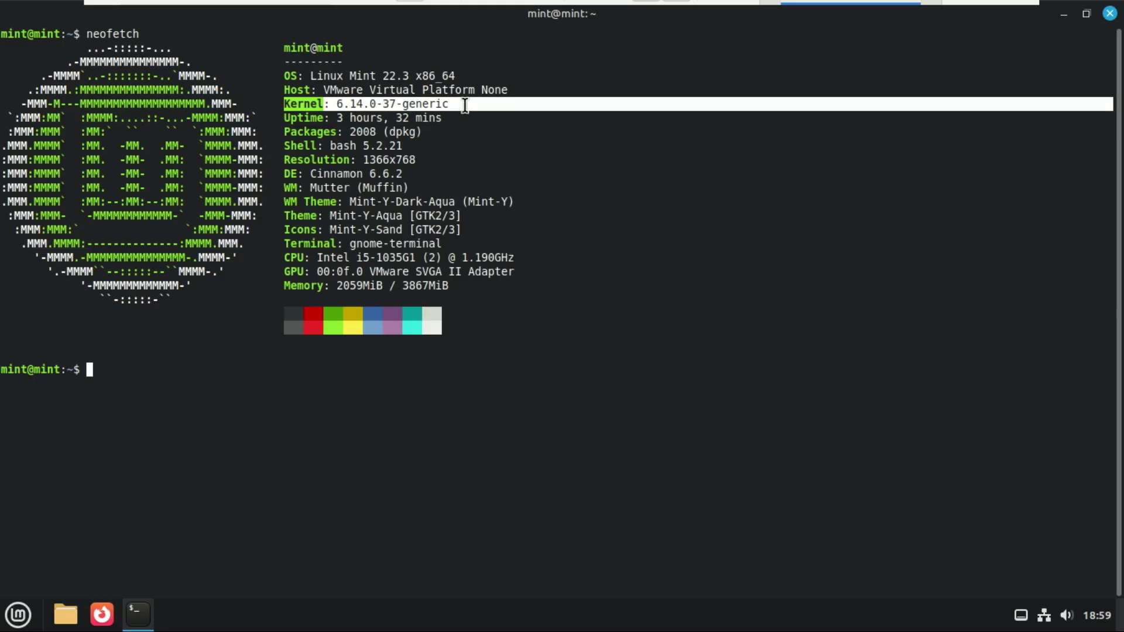
{"action": "left_click_drag", "start_coordinate": [465, 104], "coordinate": [455, 103]}
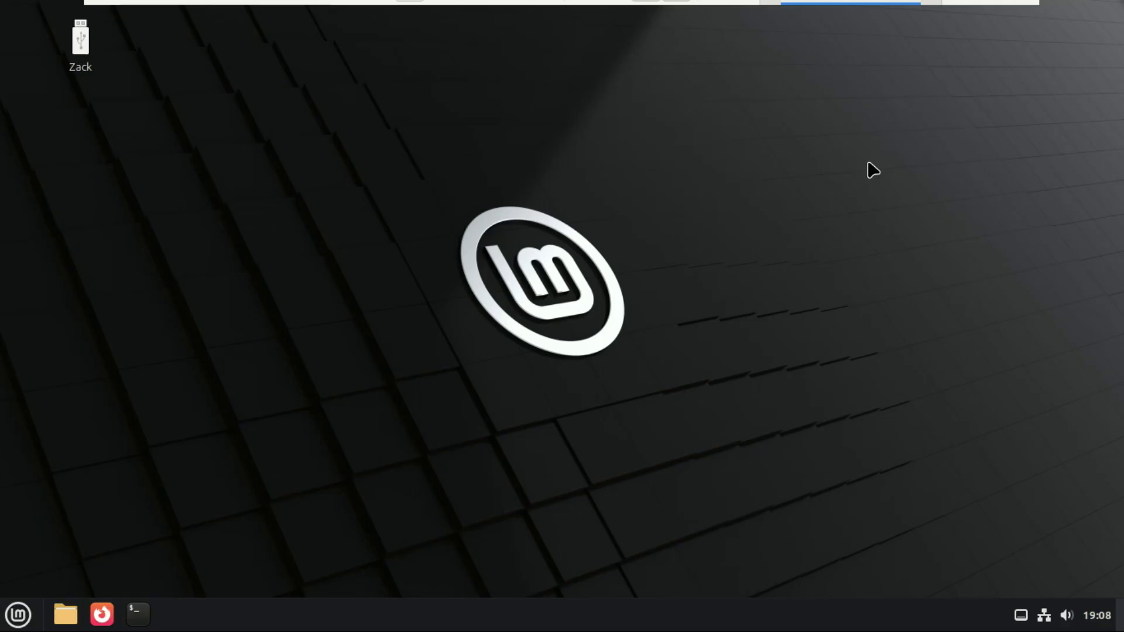
Download linuxmint-22.3-cinnamon-64bit-beta.iso.torrent from the blog's Download links and confirm it finished
{"action": "left_click", "coordinate": [984, 8]}
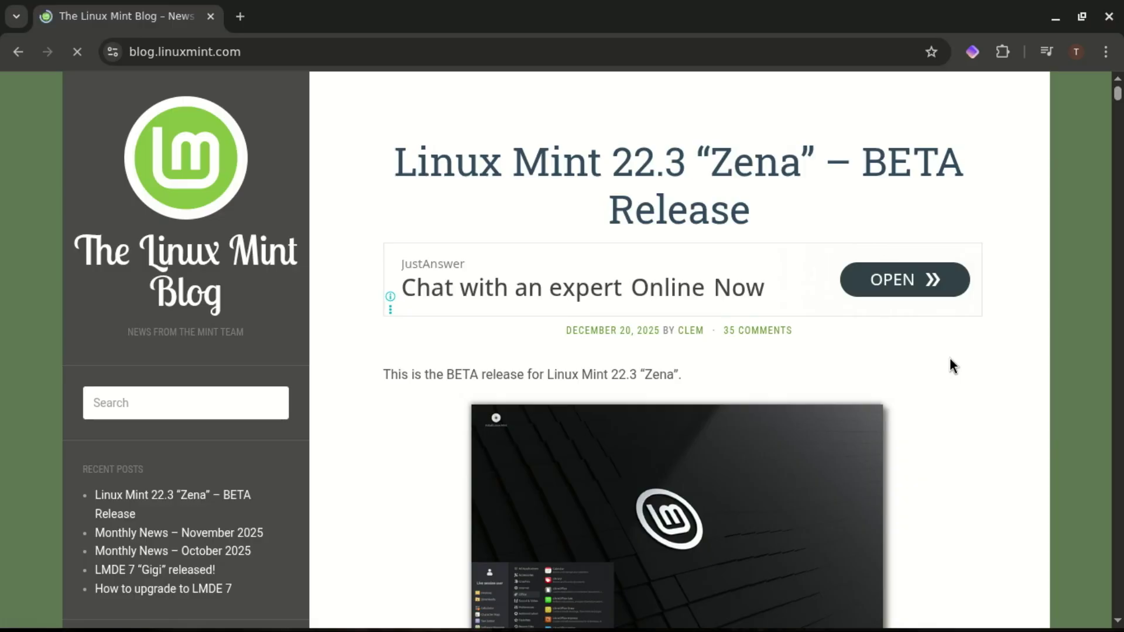
{"action": "scroll", "coordinate": [950, 366], "scroll_direction": "down", "scroll_amount": 2}
{"action": "scroll", "coordinate": [952, 364], "scroll_direction": "down", "scroll_amount": 4}
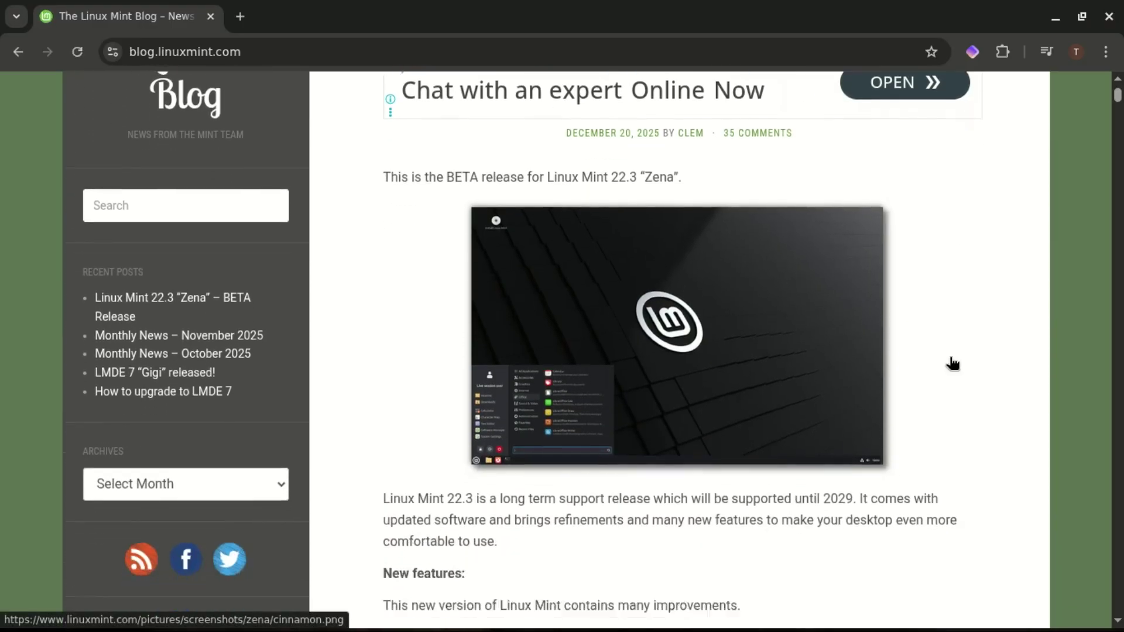
{"action": "scroll", "coordinate": [949, 358], "scroll_direction": "down", "scroll_amount": 2}
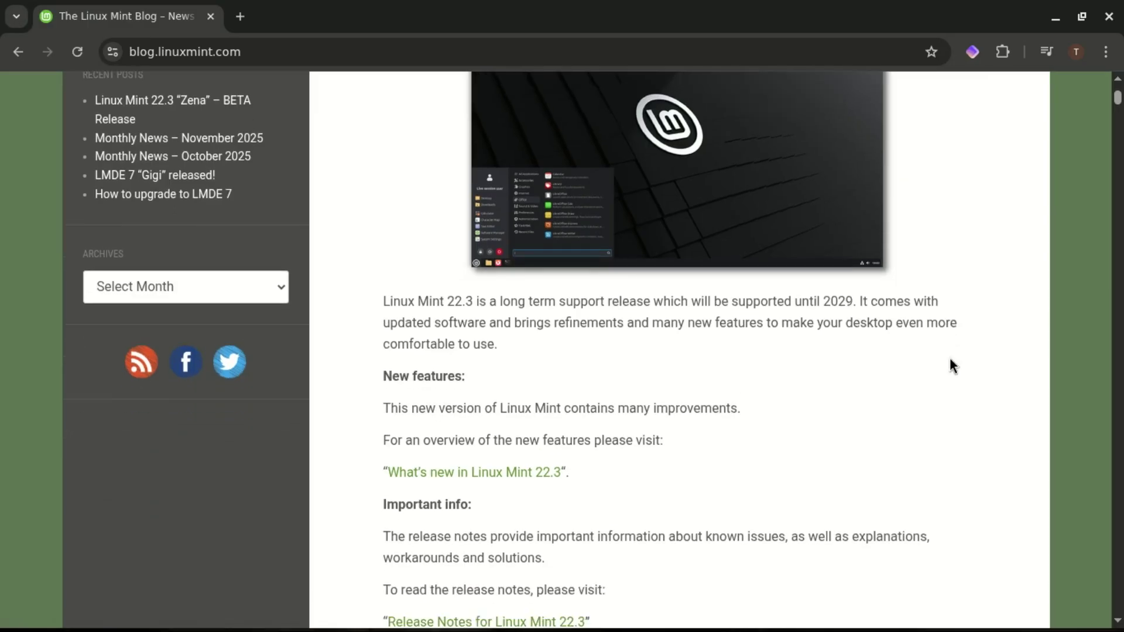
{"action": "scroll", "coordinate": [950, 359], "scroll_direction": "down", "scroll_amount": 3}
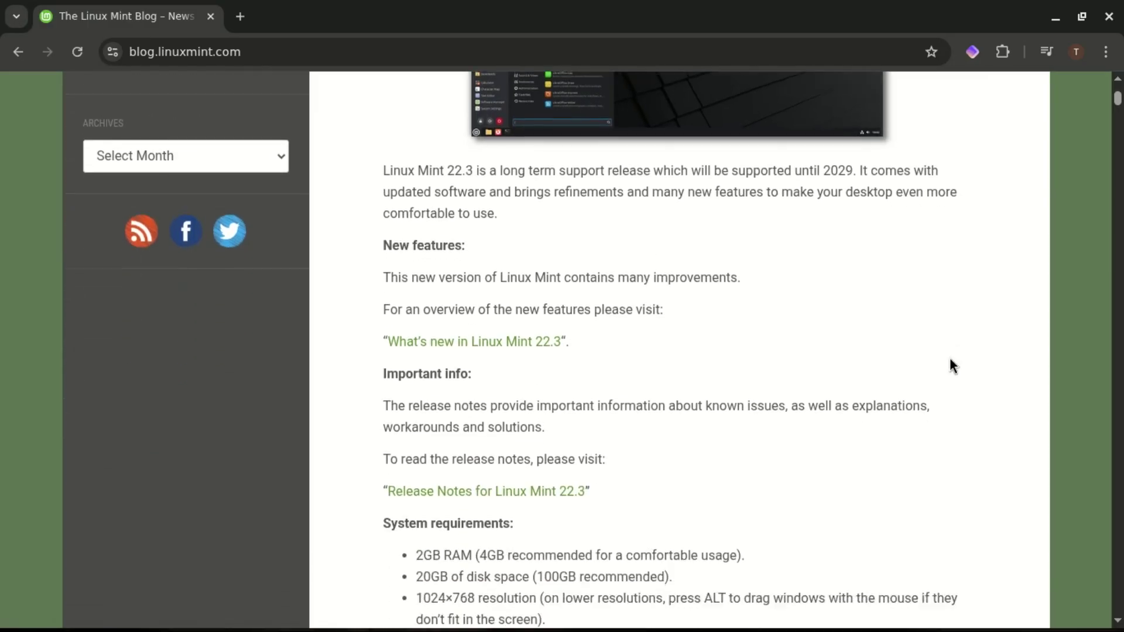
{"action": "scroll", "coordinate": [949, 358], "scroll_direction": "down", "scroll_amount": 6}
{"action": "scroll", "coordinate": [950, 359], "scroll_direction": "down", "scroll_amount": 3}
{"action": "scroll", "coordinate": [950, 359], "scroll_direction": "down", "scroll_amount": 7}
{"action": "scroll", "coordinate": [950, 359], "scroll_direction": "down", "scroll_amount": 1}
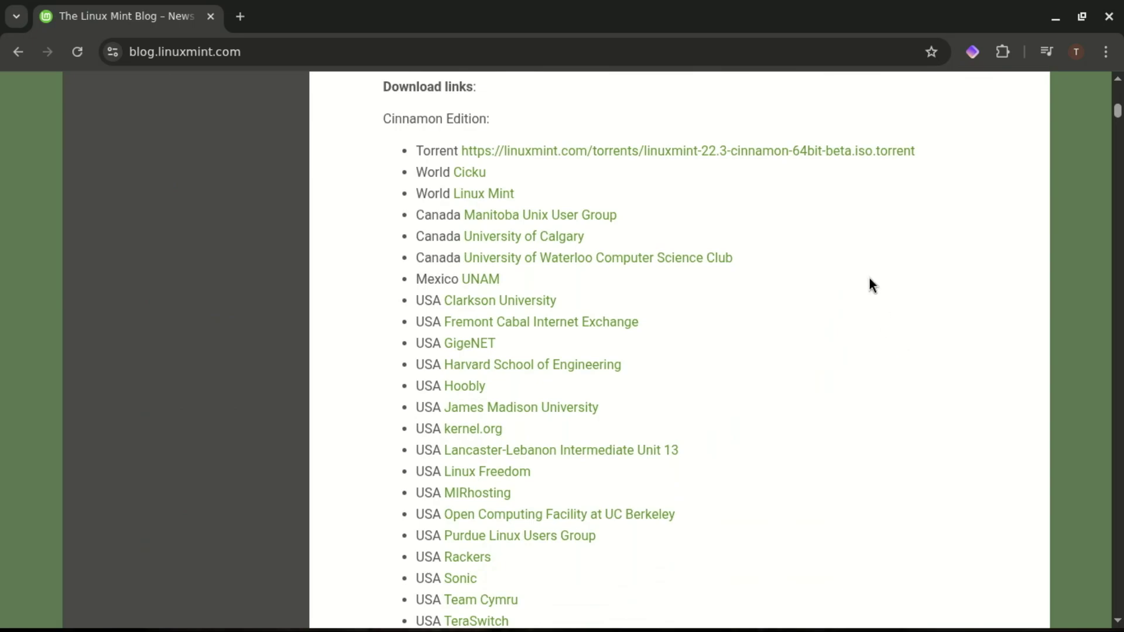
{"action": "left_click", "coordinate": [540, 153]}
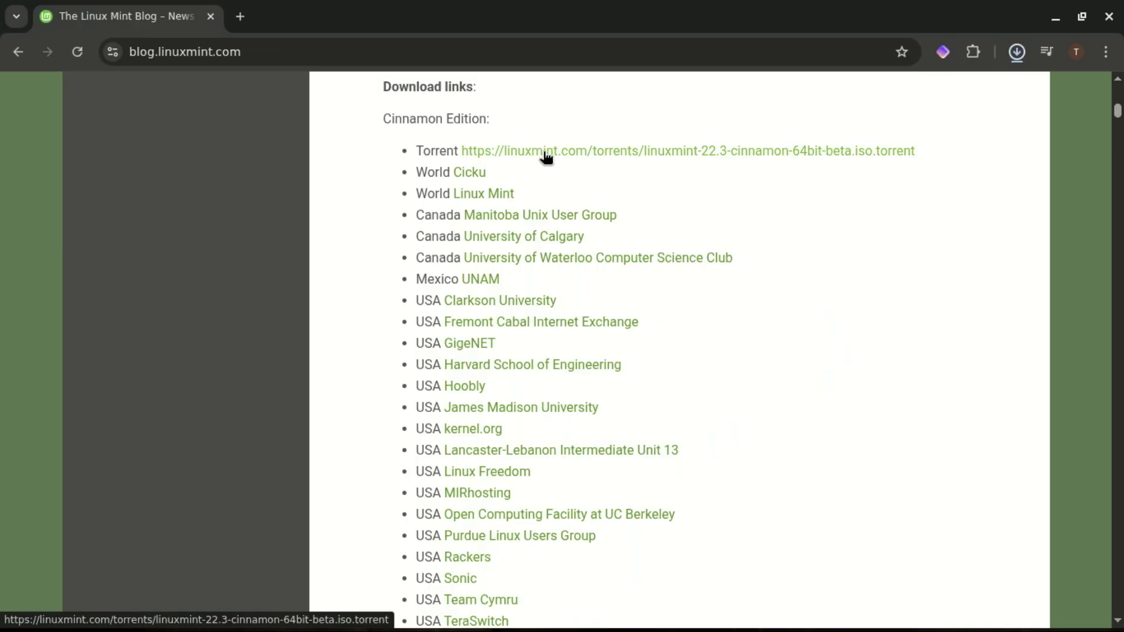
{"action": "left_click", "coordinate": [1017, 51]}
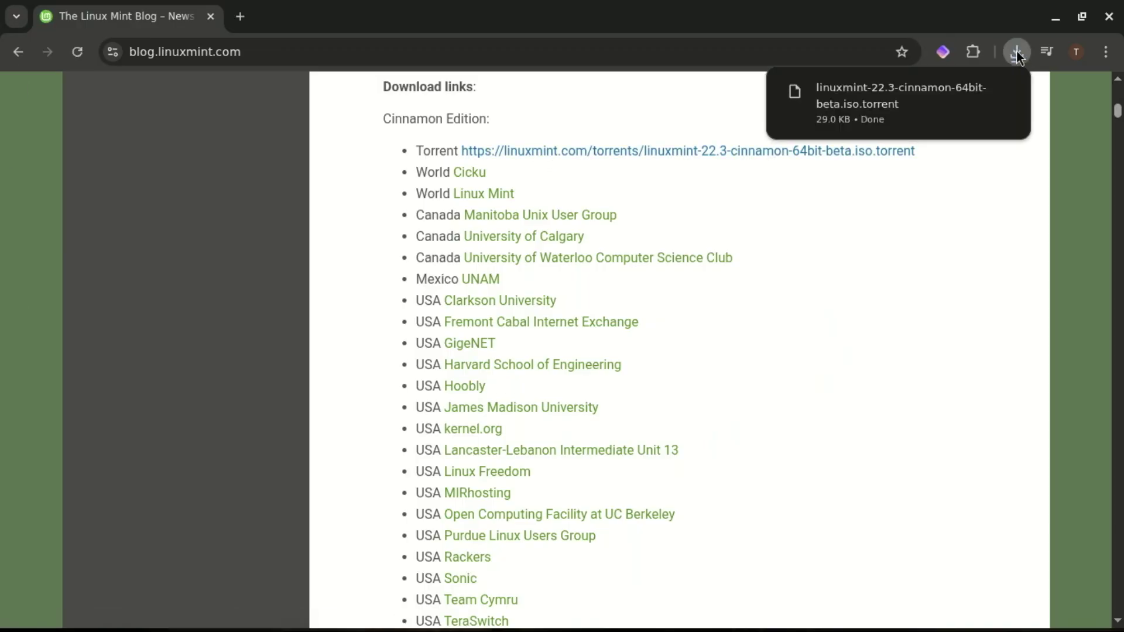
Add the beta ISO torrent to qBittorrent with default save settings and resize its window
{"action": "left_click", "coordinate": [1003, 93]}
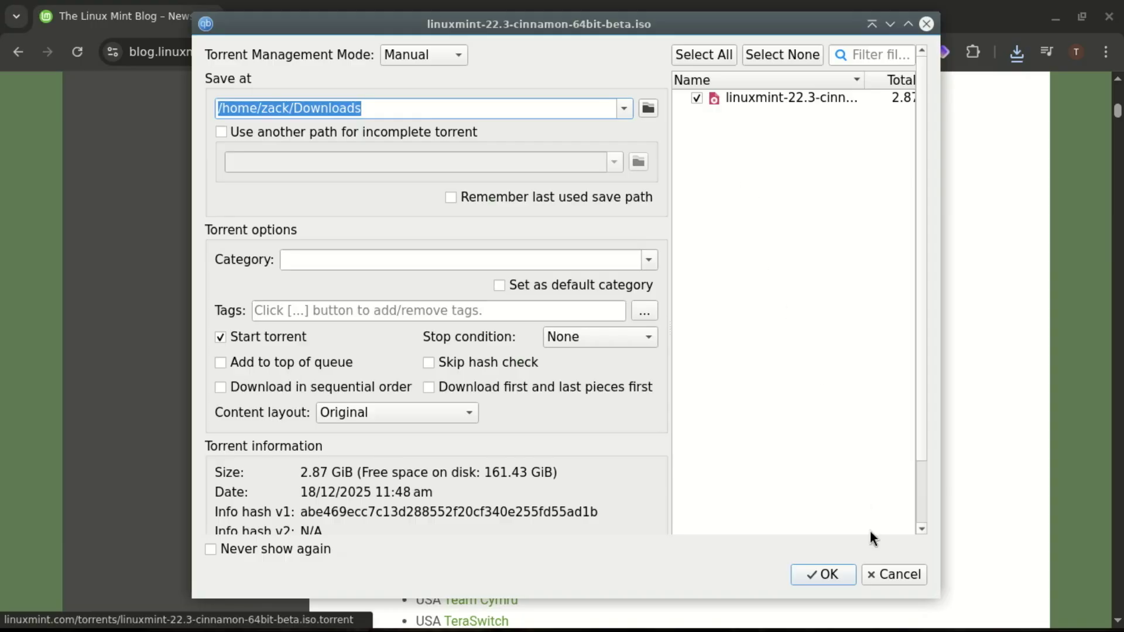
{"action": "left_click", "coordinate": [826, 575]}
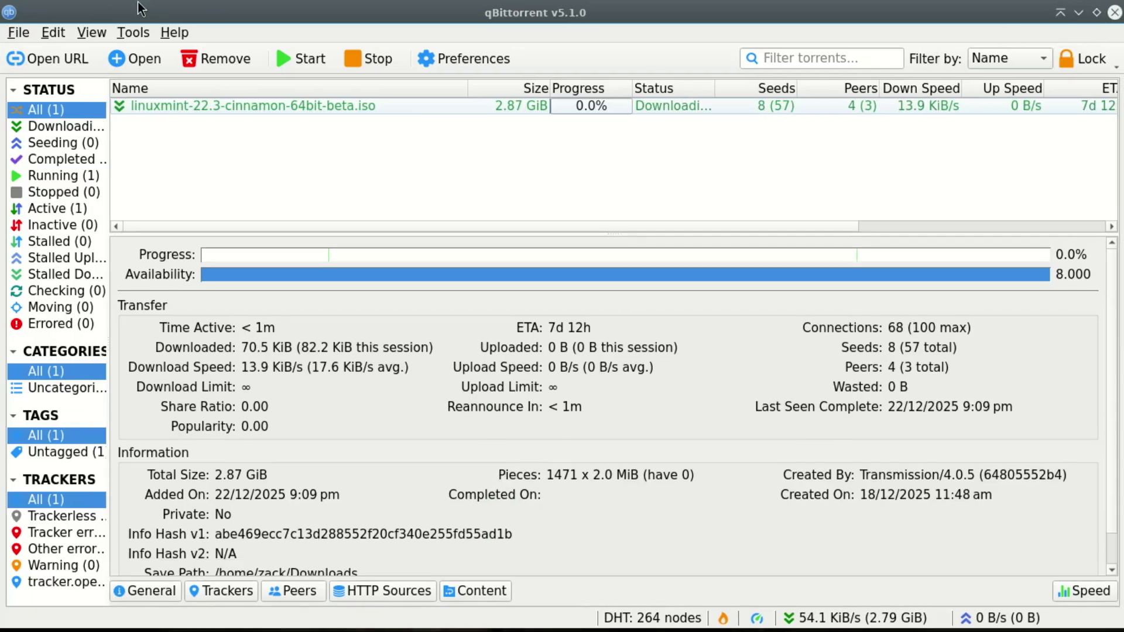
{"action": "left_click_drag", "start_coordinate": [111, 8], "coordinate": [110, 41]}
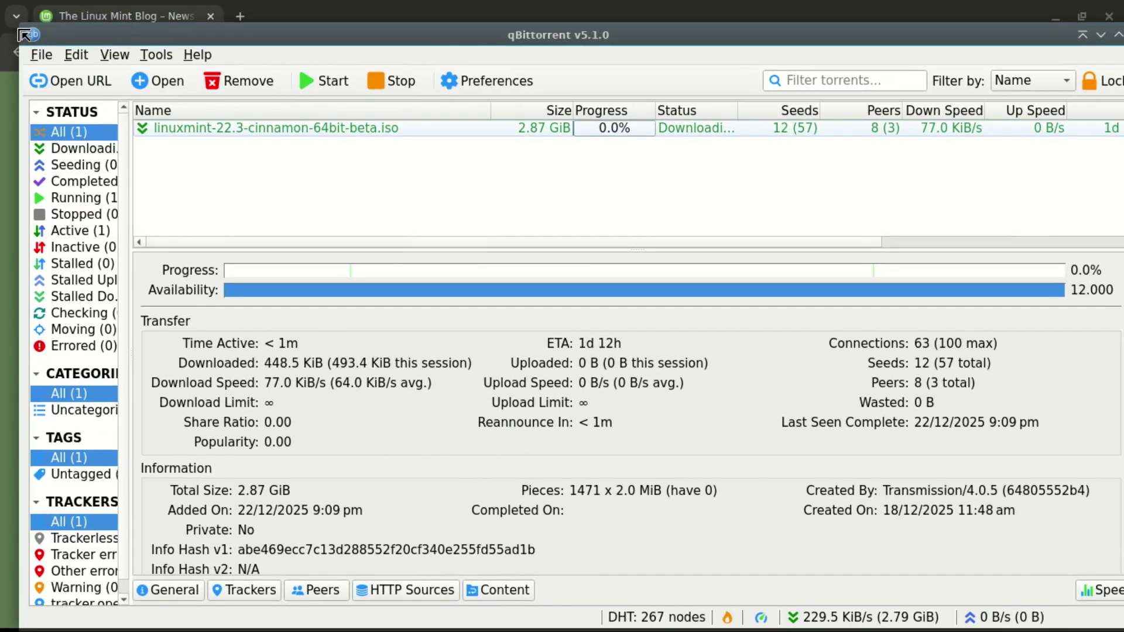
{"action": "left_click_drag", "start_coordinate": [21, 26], "coordinate": [345, 448]}
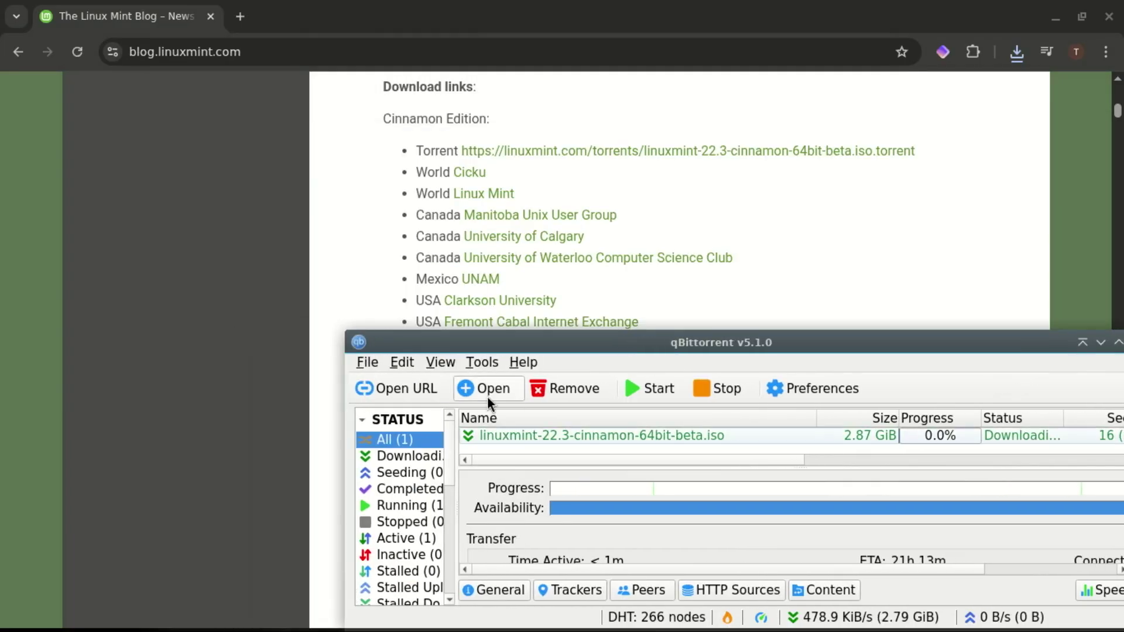
{"action": "left_click_drag", "start_coordinate": [471, 341], "coordinate": [342, 89]}
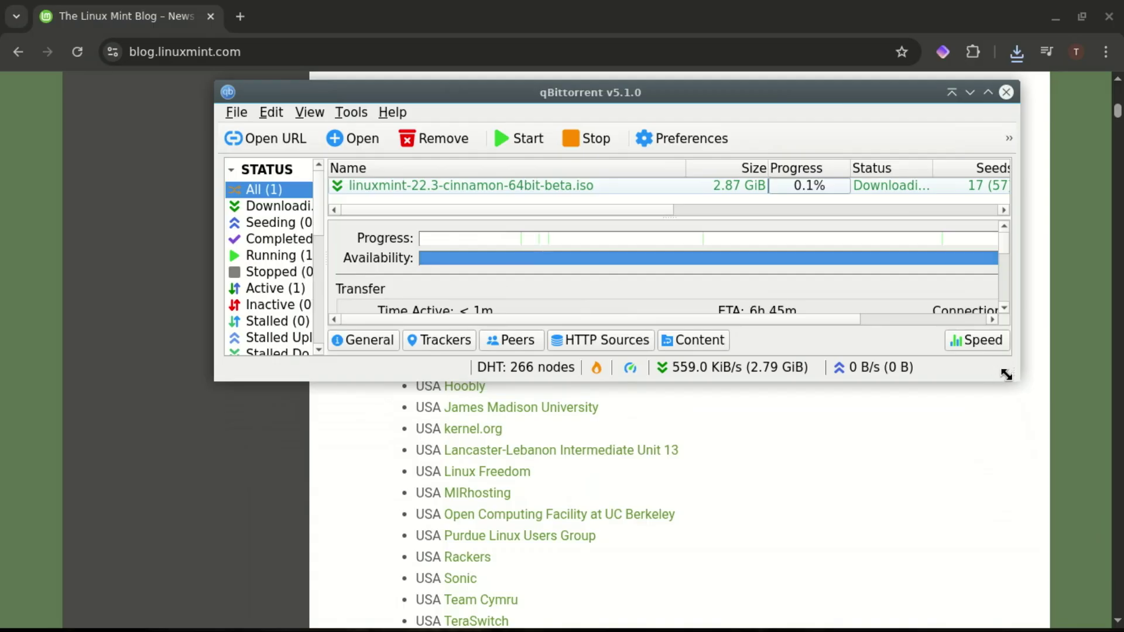
{"action": "left_click_drag", "start_coordinate": [1011, 375], "coordinate": [1080, 445]}
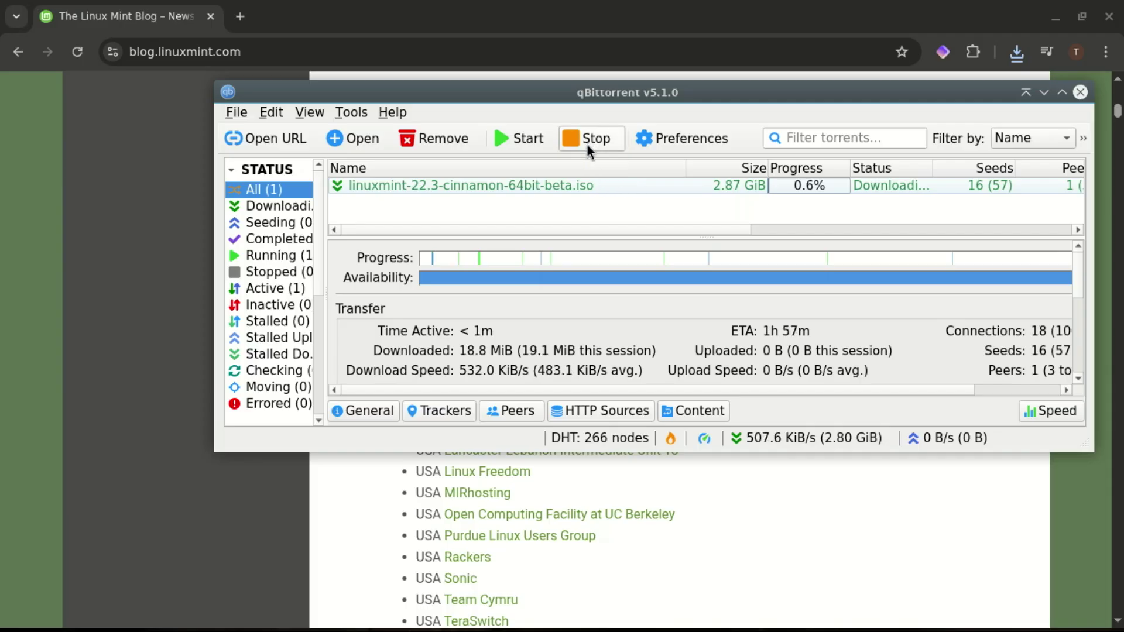
Stop the linuxmint-22.3-cinnamon-64bit-beta.iso torrent and remove it with its content files
{"action": "left_click", "coordinate": [582, 184]}
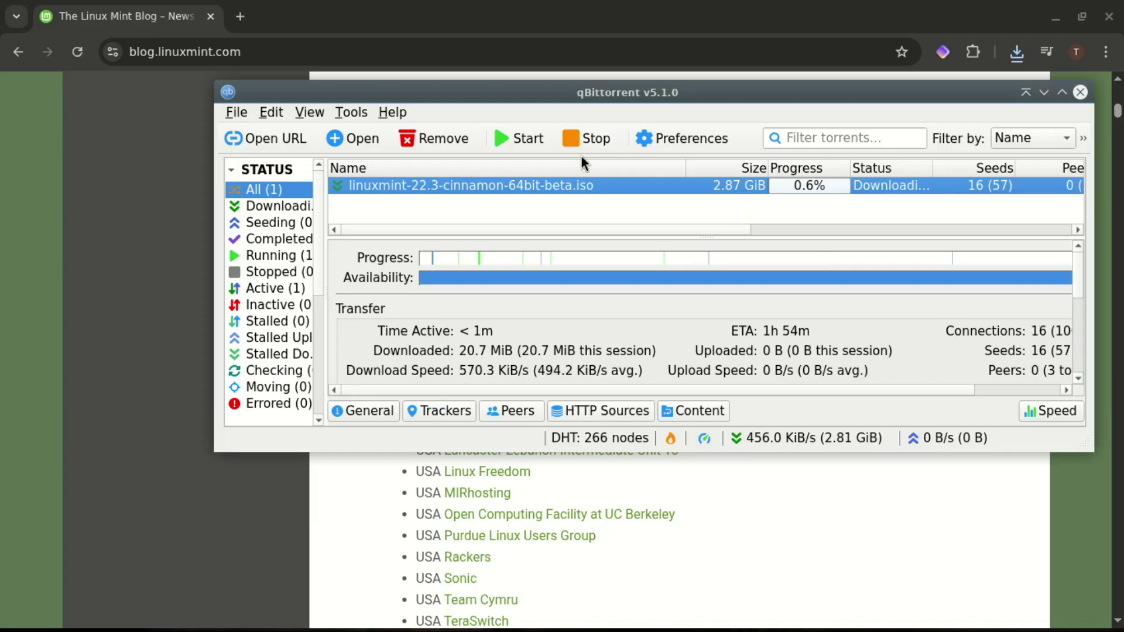
{"action": "left_click", "coordinate": [581, 156]}
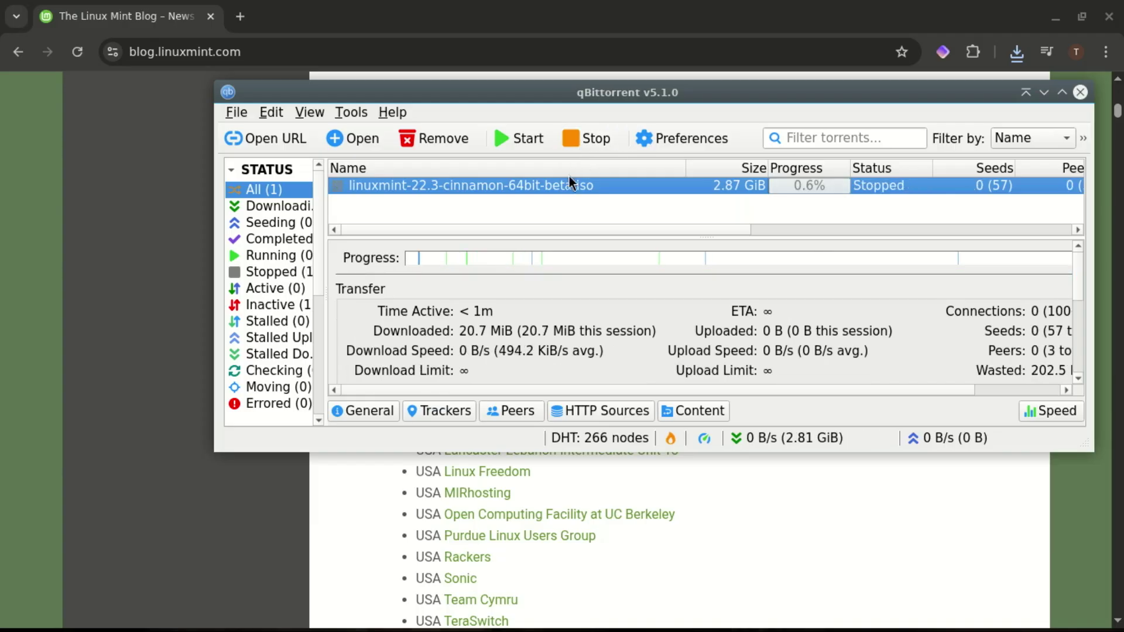
{"action": "left_click", "coordinate": [445, 139]}
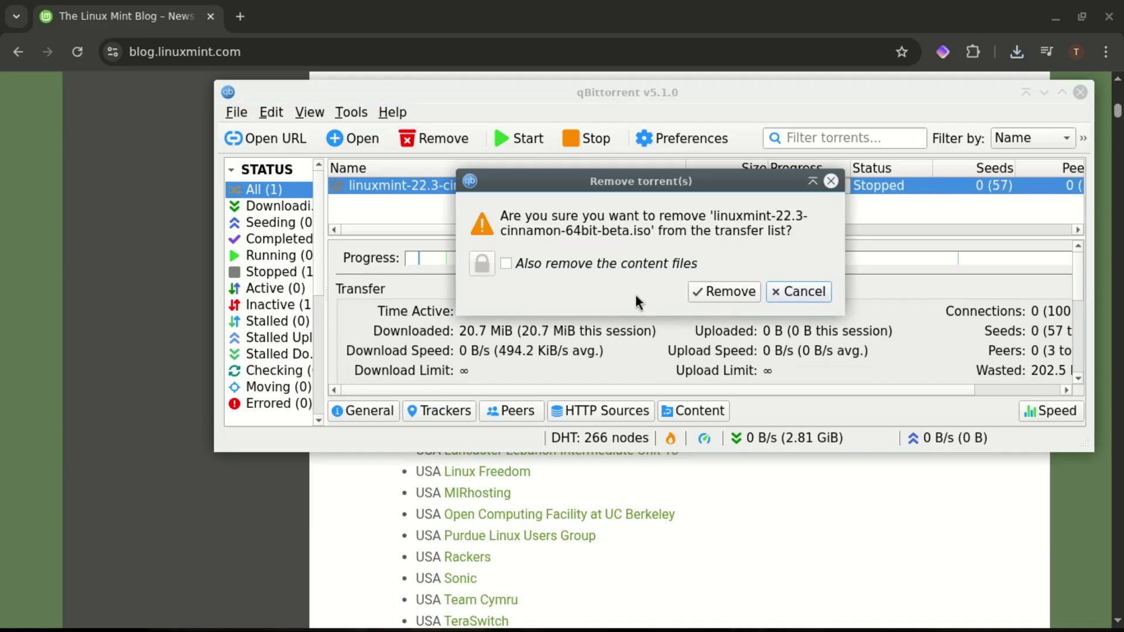
{"action": "left_click", "coordinate": [507, 264]}
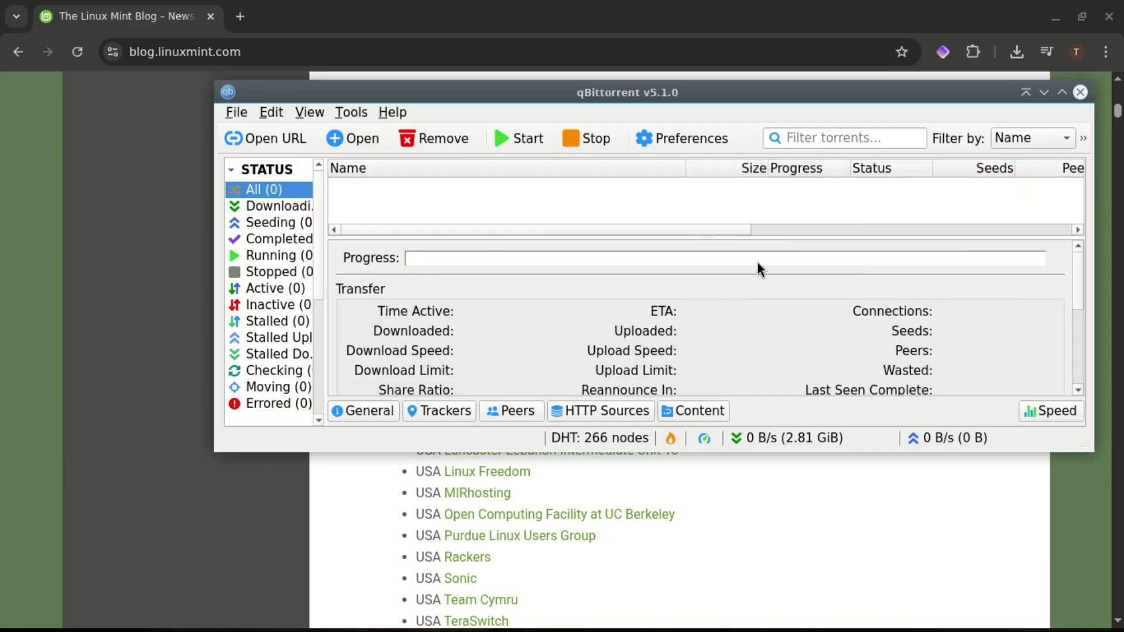